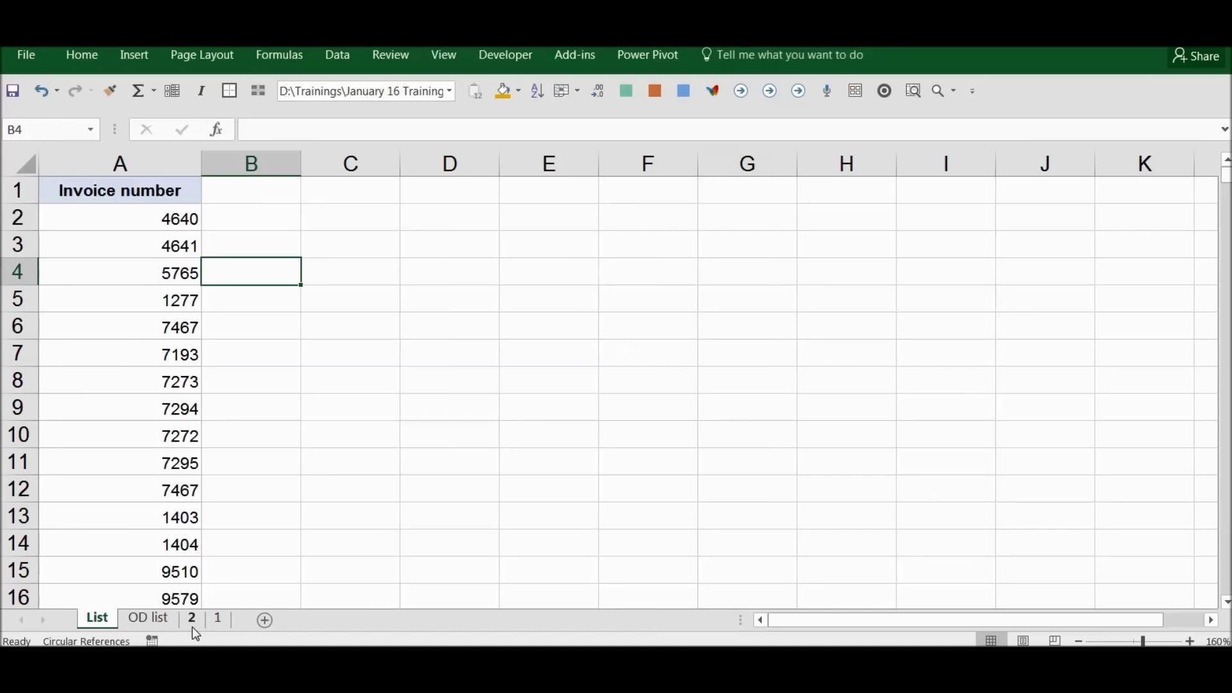
- View sheets 1 and 2, which show the VLOOKUP formula and Function Arguments screenshots
left_click(212, 621)
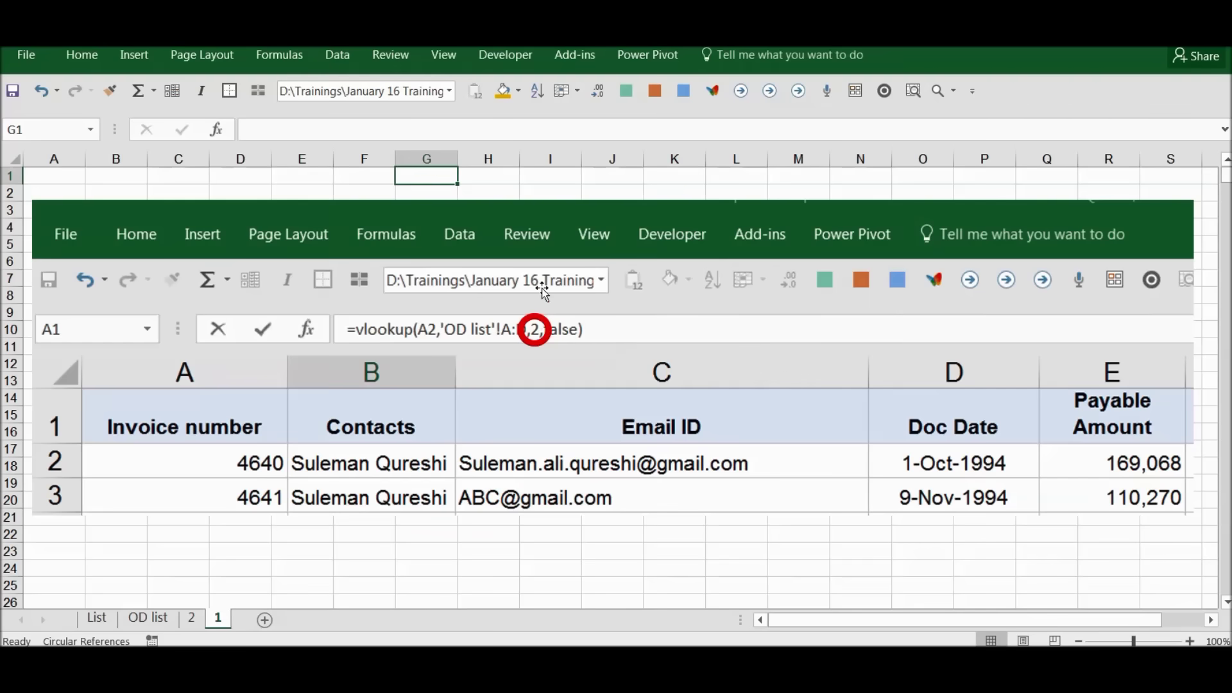
left_click(199, 624)
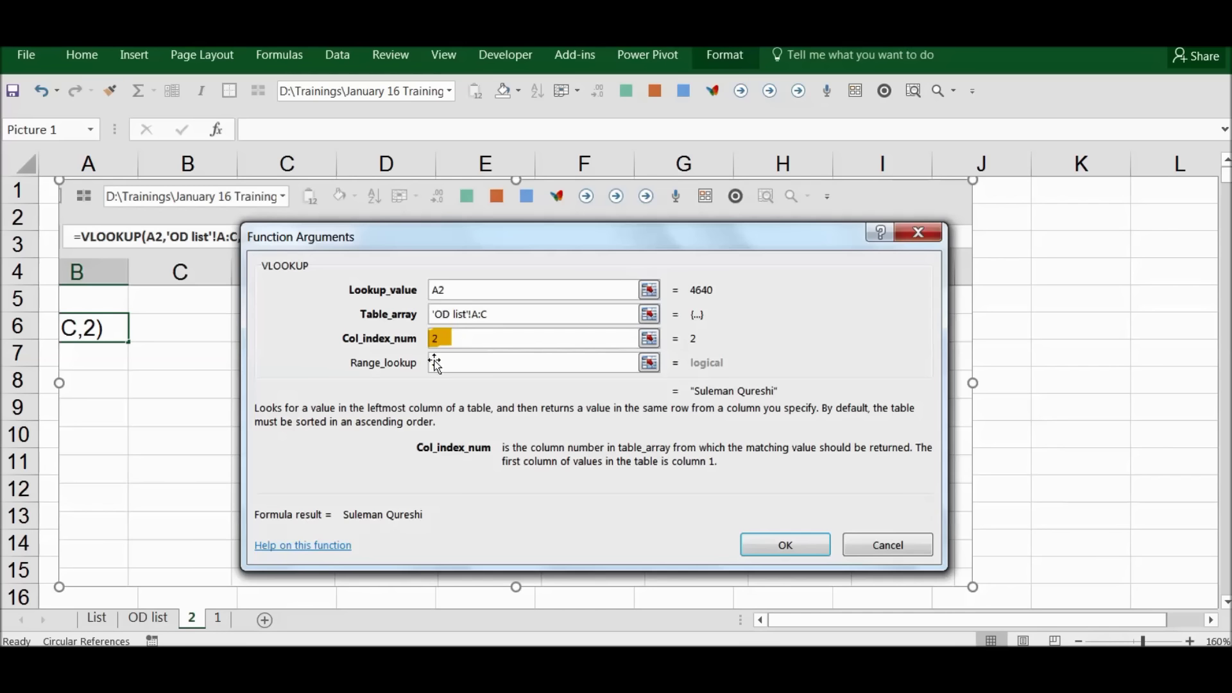
- On the List sheet, highlight the invoice numbers in A2:A11
left_click(98, 618)
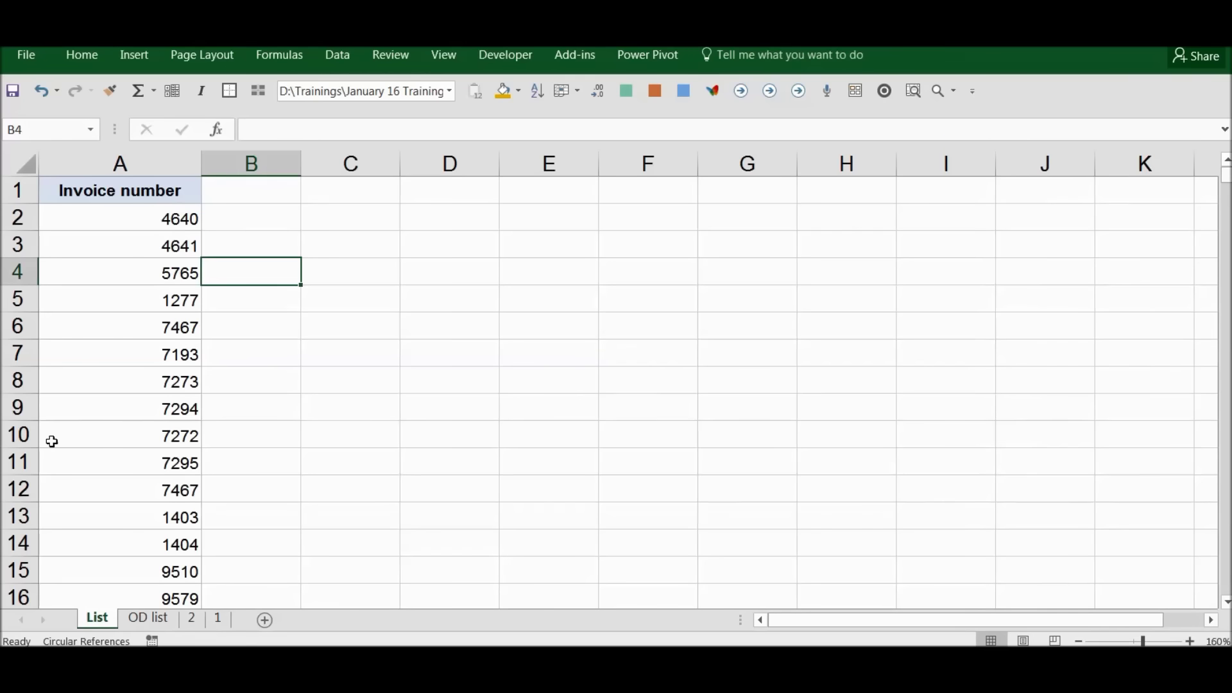
left_click(234, 253)
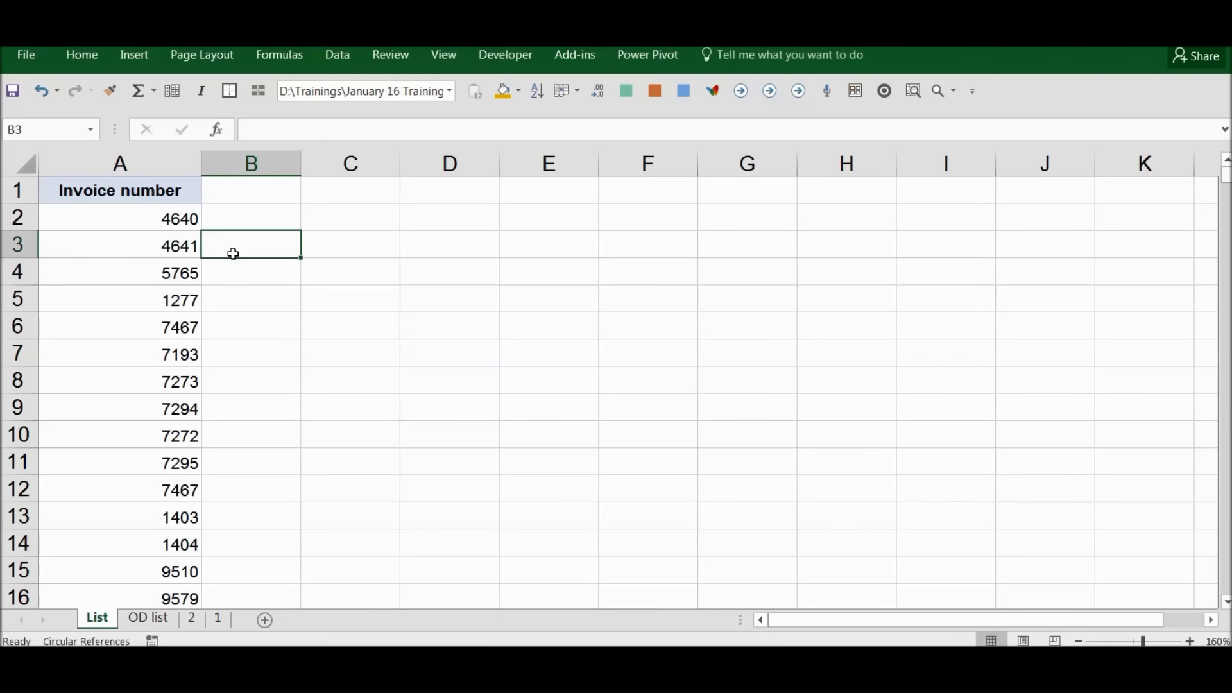
left_click(175, 197)
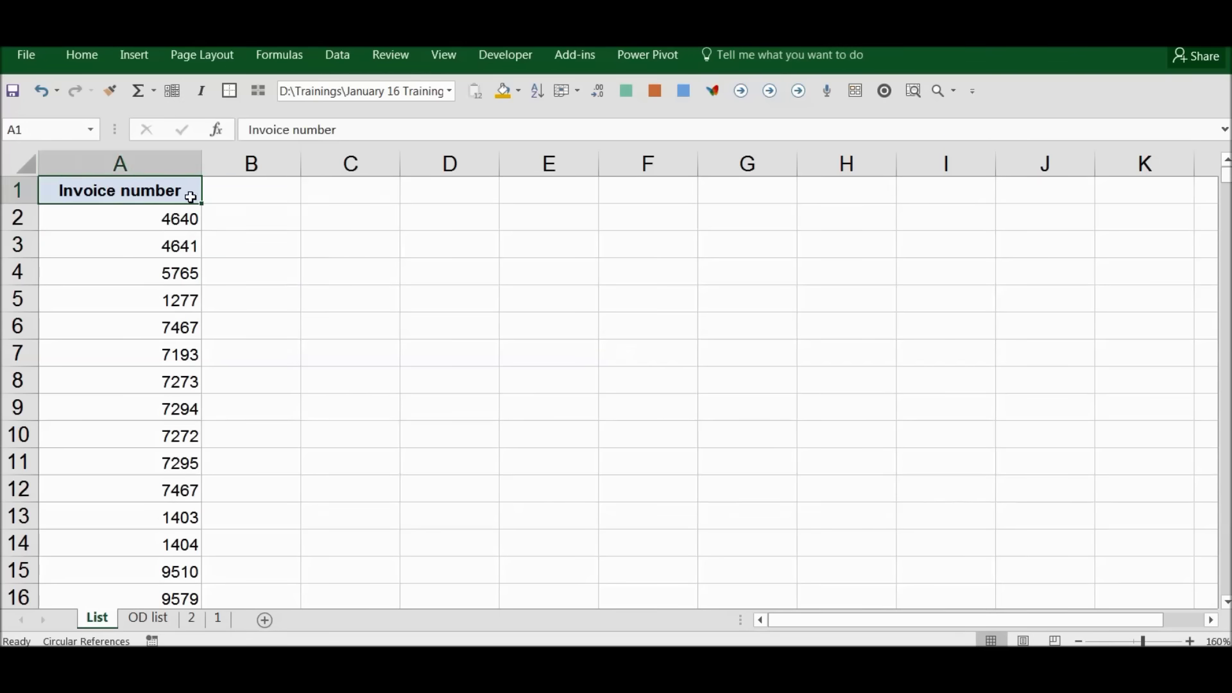
left_click(138, 163)
left_click_drag(154, 224, 156, 465)
- On the OD list sheet, highlight the Contacts, Email ID, Doc Date, Payable Amount and Report Curr columns
left_click(146, 618)
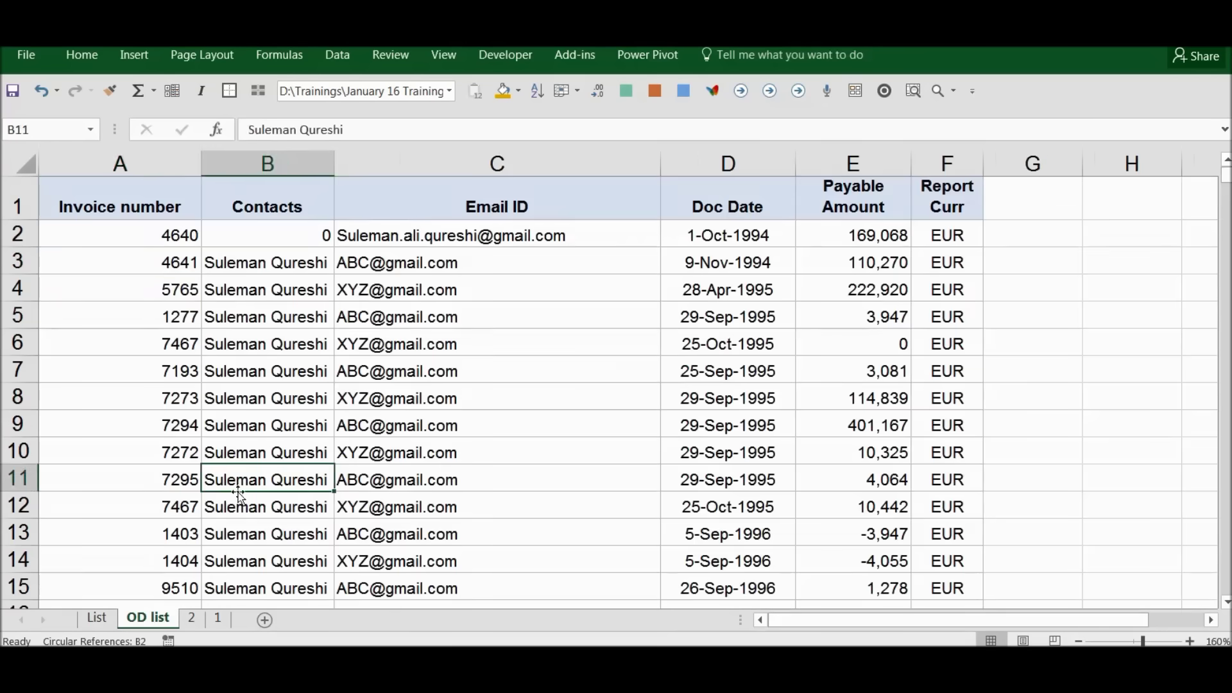
left_click(174, 261)
left_click_drag(250, 201, 293, 439)
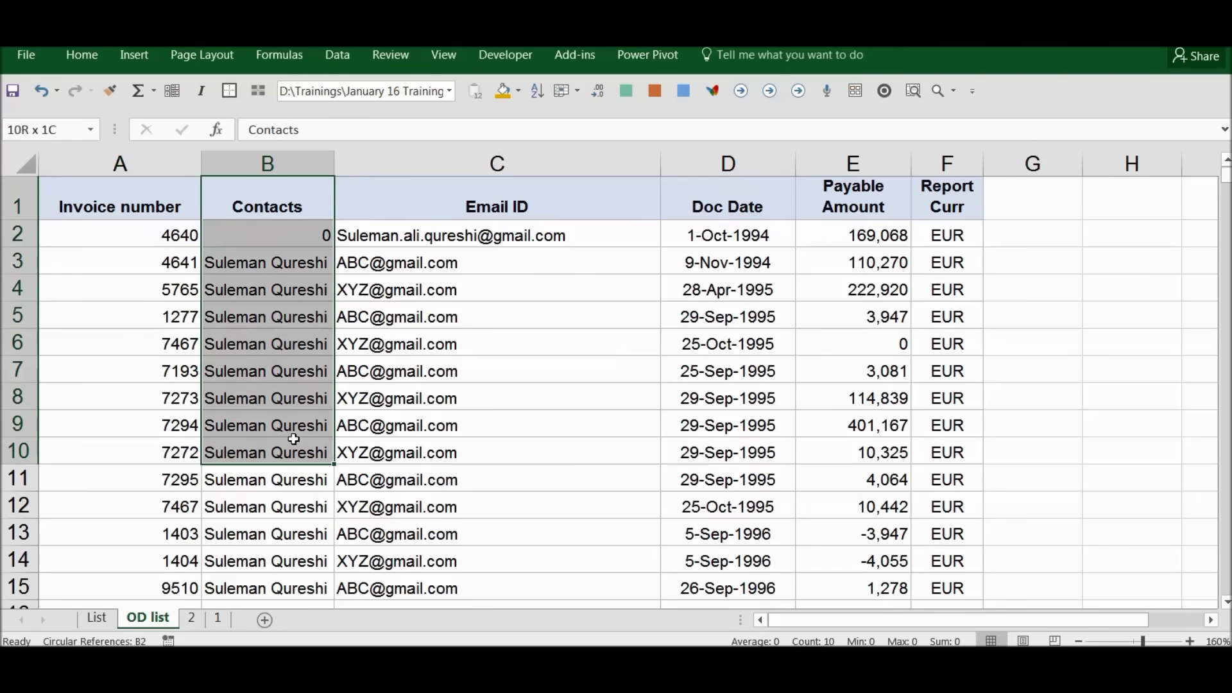
left_click_drag(388, 203, 449, 481)
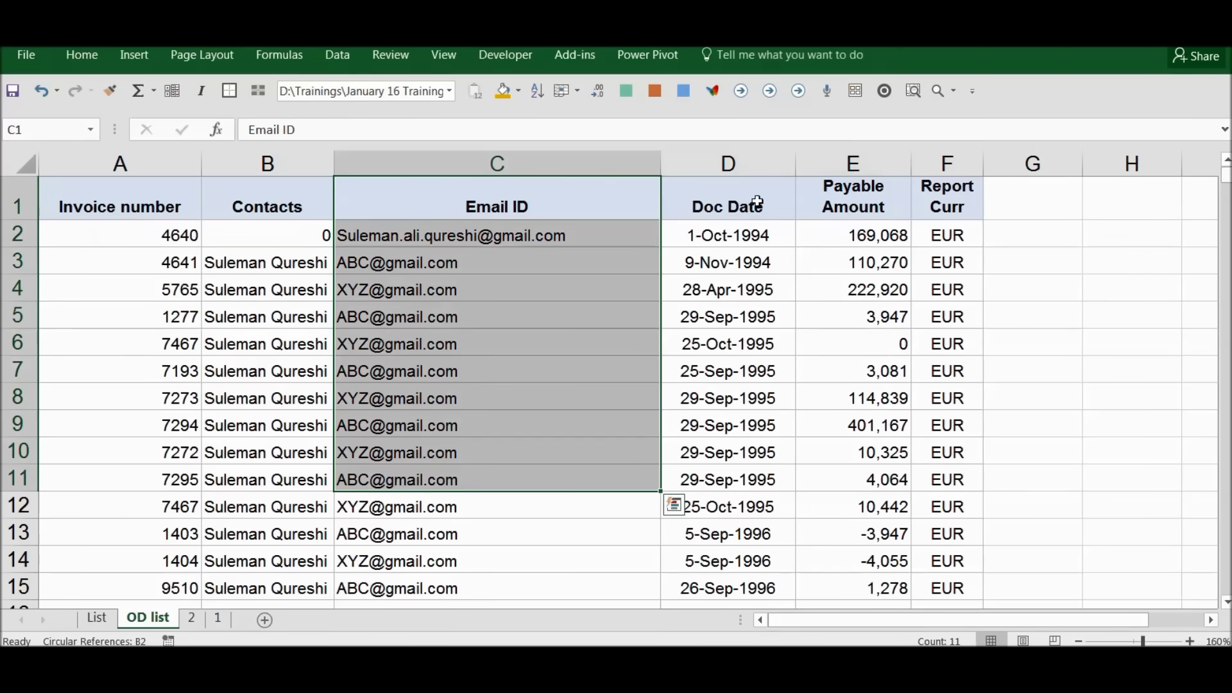
left_click_drag(758, 203, 756, 397)
left_click_drag(853, 203, 853, 390)
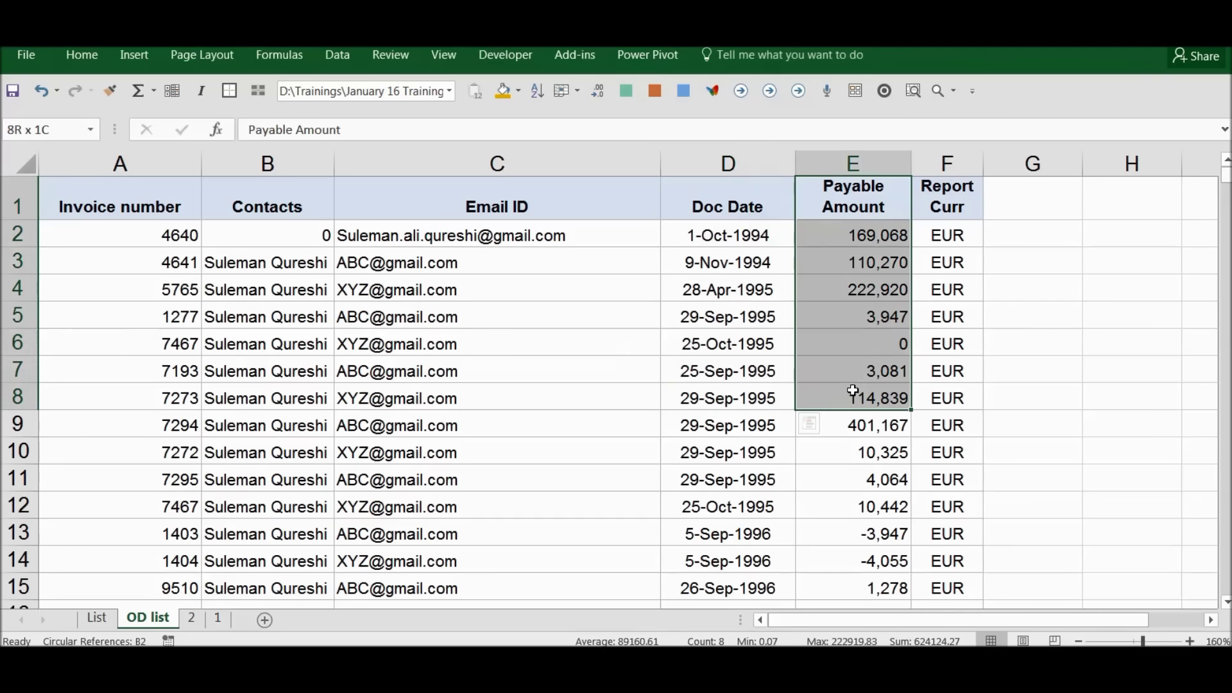
left_click_drag(947, 202, 956, 372)
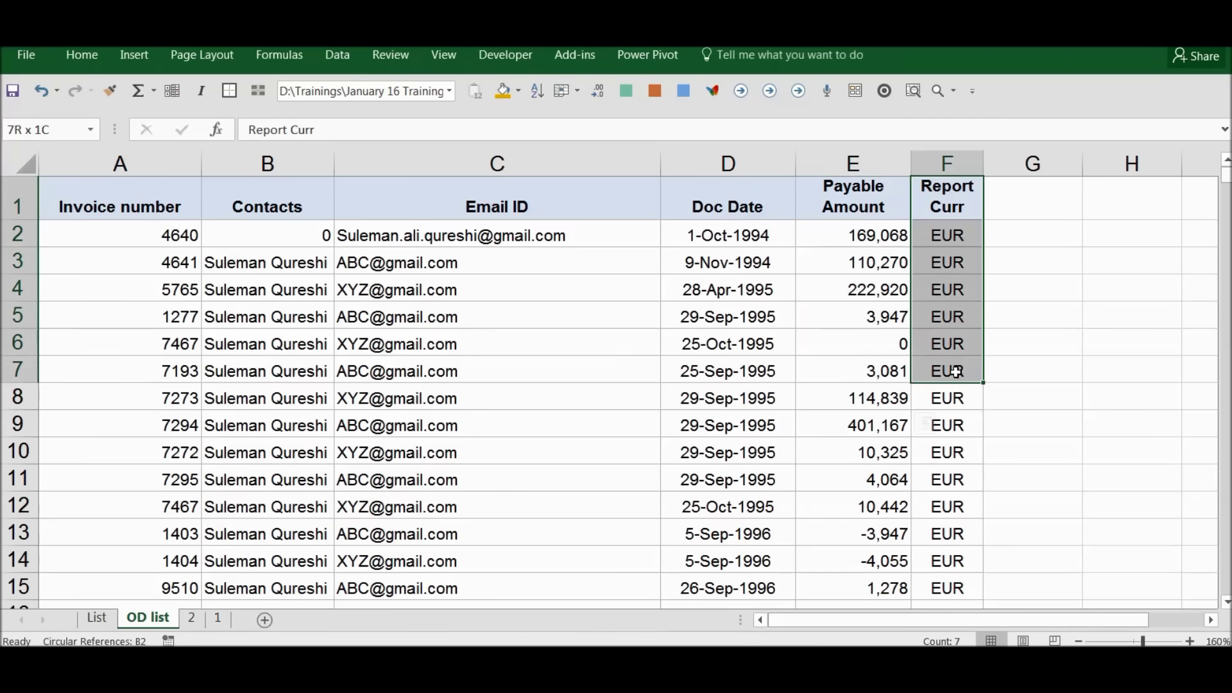
left_click(163, 237)
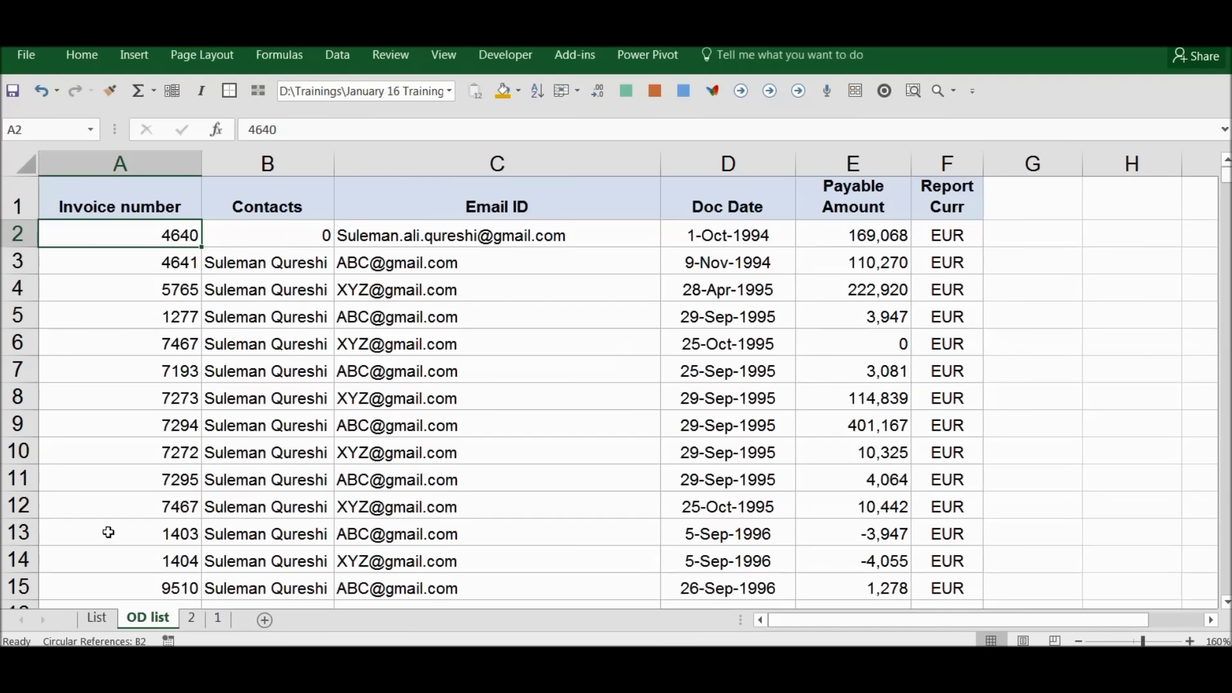
left_click(122, 267)
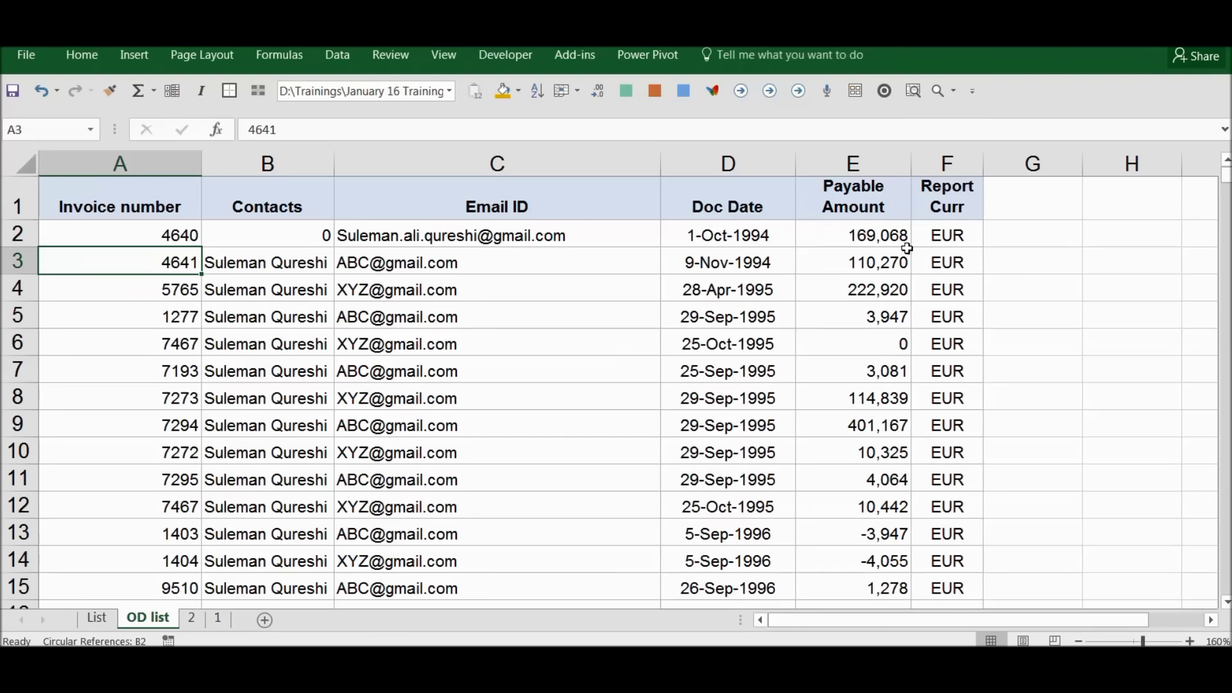
- Select invoice 4641 and its amount while switching between the List and OD list sheets
left_click(880, 264, "ctrl")
left_click(119, 259)
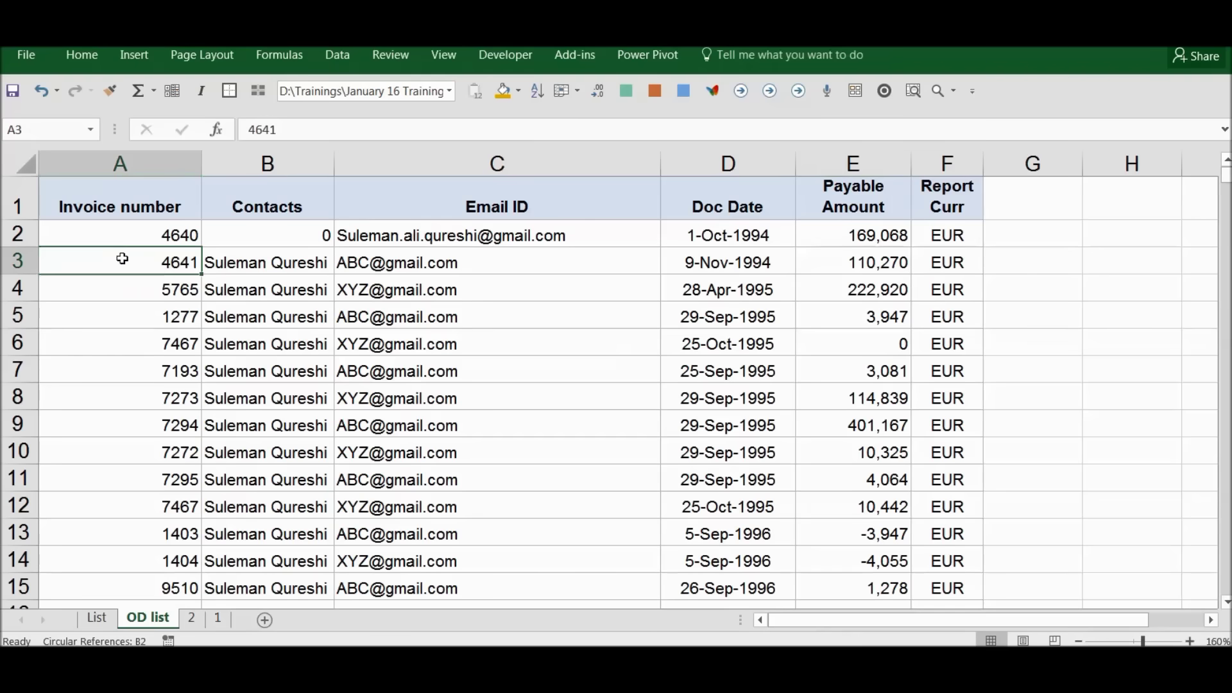
left_click(97, 617)
left_click(149, 620)
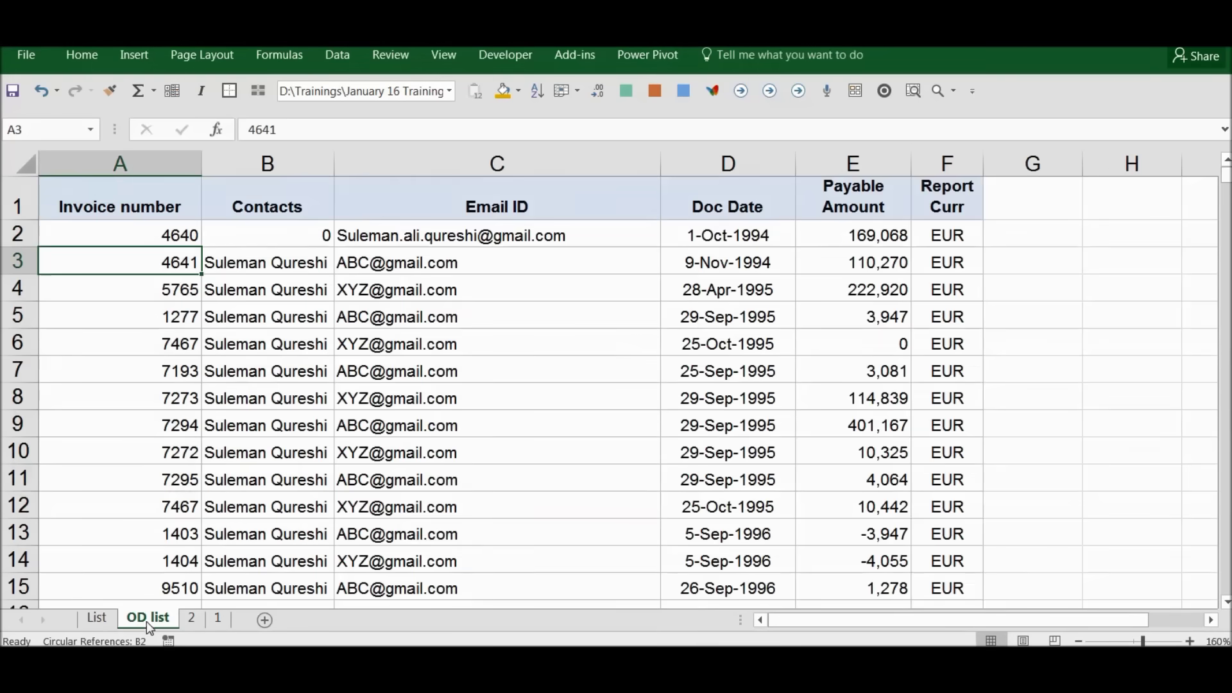
left_click(98, 618)
left_click(148, 619)
- Fill invoice 4641 in A3 and its 110,270 amount in E3 orange
left_click(842, 243)
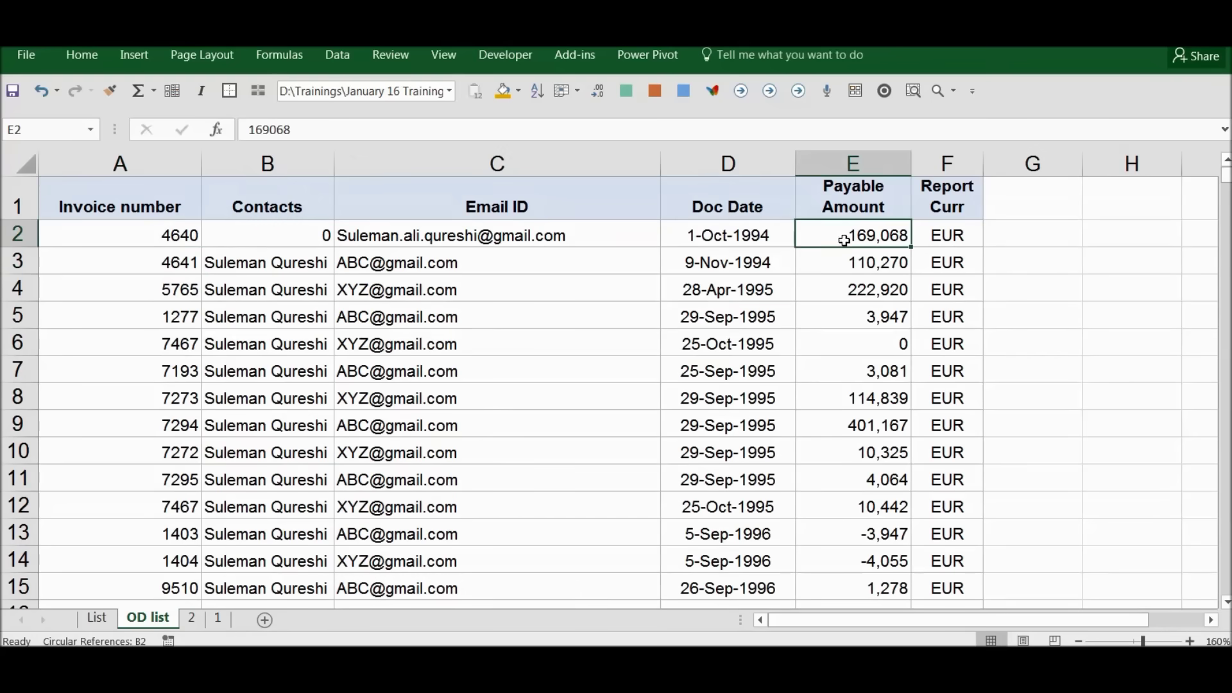
left_click(186, 265)
left_click(836, 255, "ctrl")
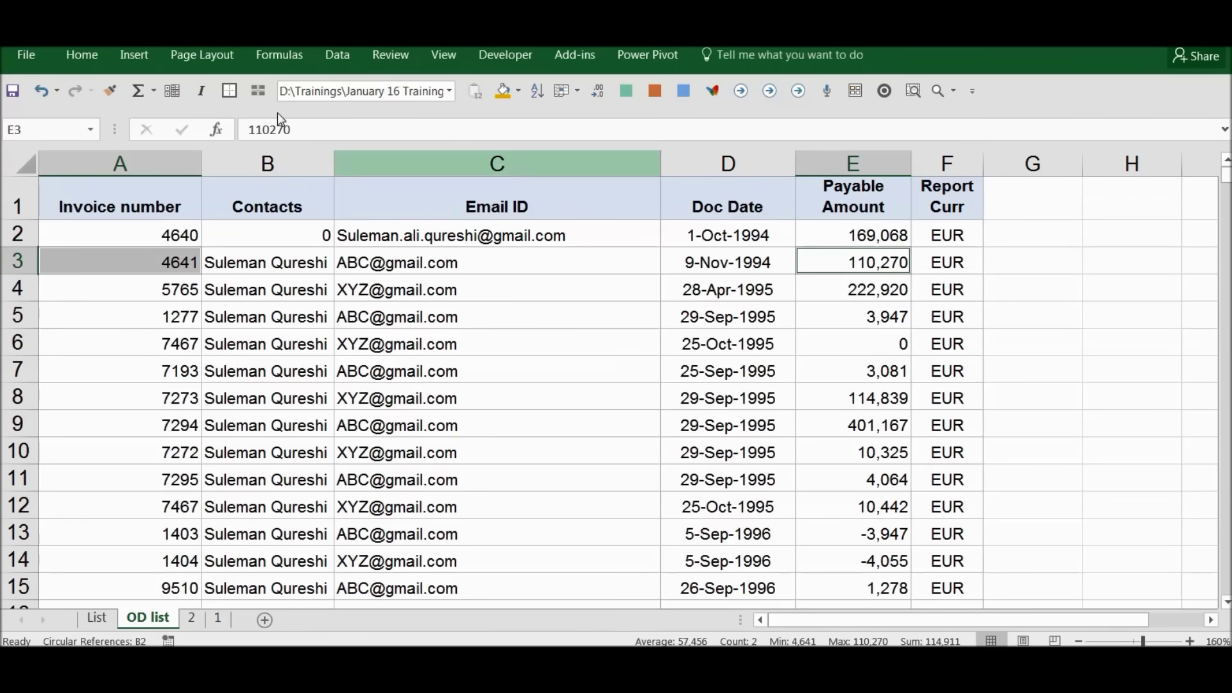
left_click(504, 91)
- Reselect invoice 4641 and its 110,270 amount, then return to the List sheet
left_click(151, 273)
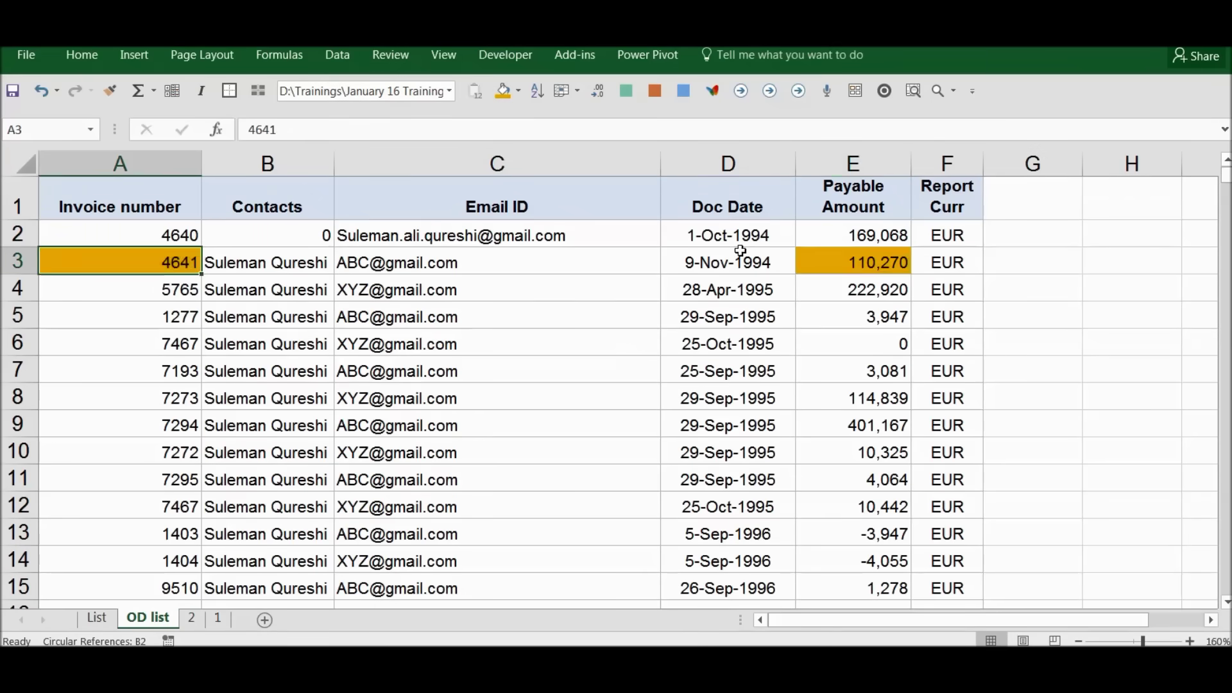
left_click(861, 255)
left_click(172, 262)
left_click(825, 263)
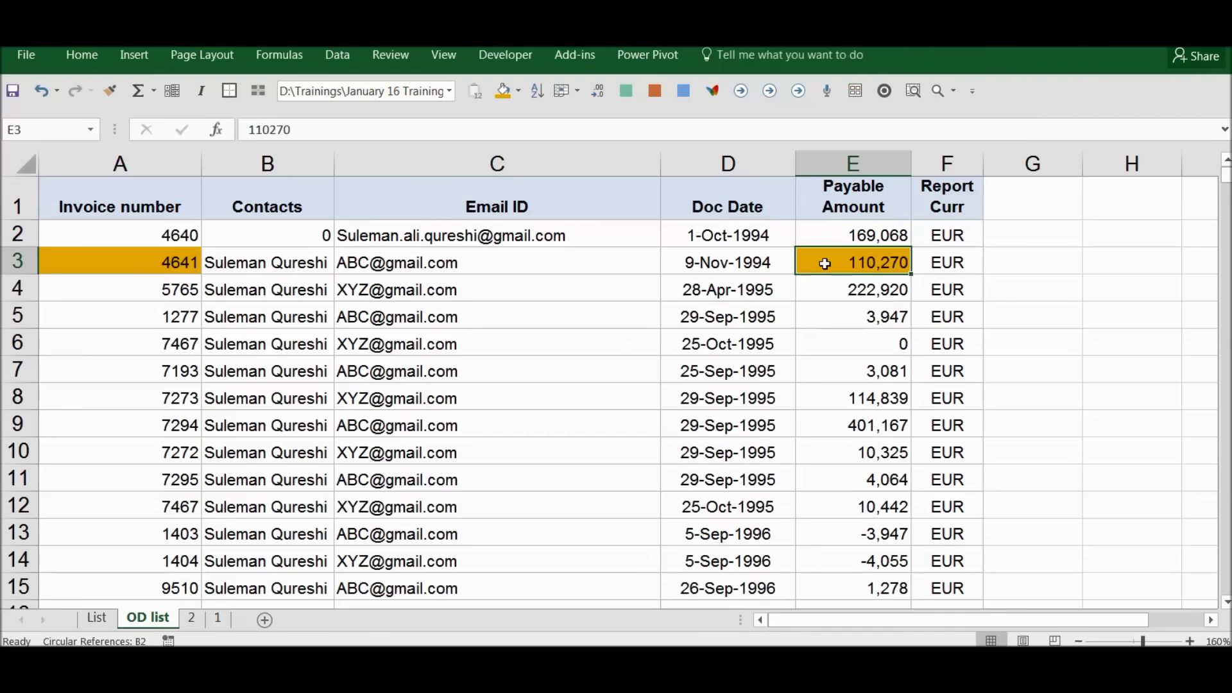
left_click(97, 618)
- In List cell B2, begin =vlookup( with invoice A2 as the lookup value
left_click(253, 215)
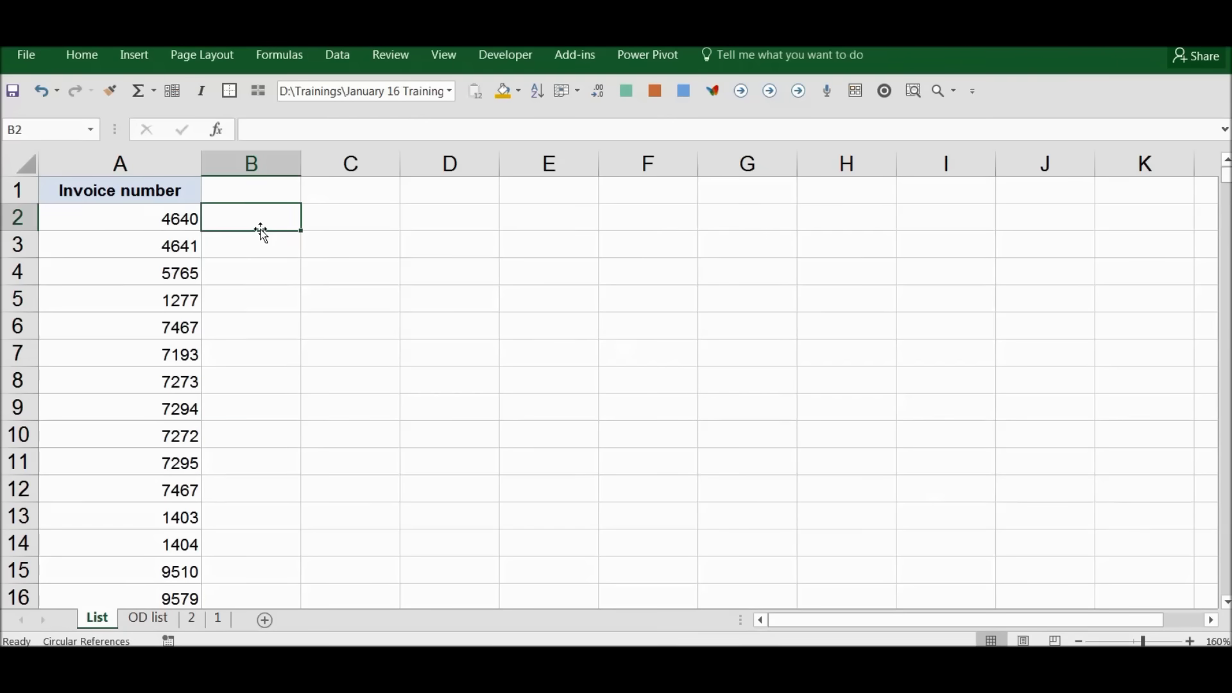
type("=")
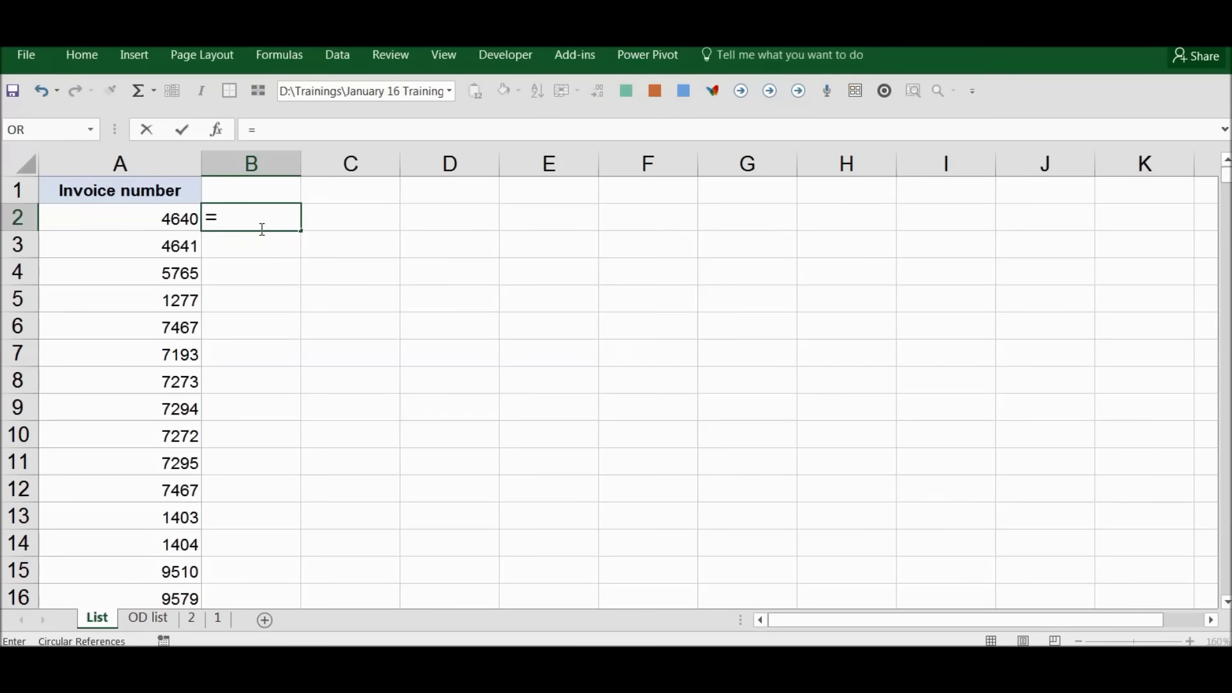
type("vlookup")
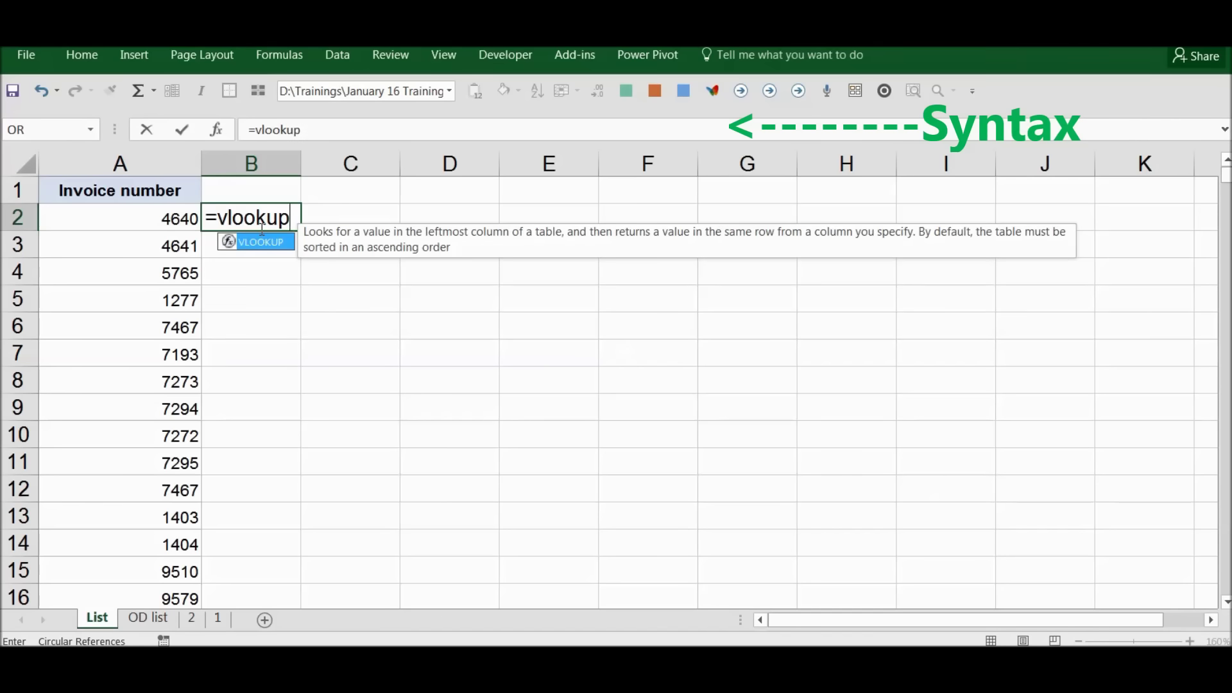
type("(")
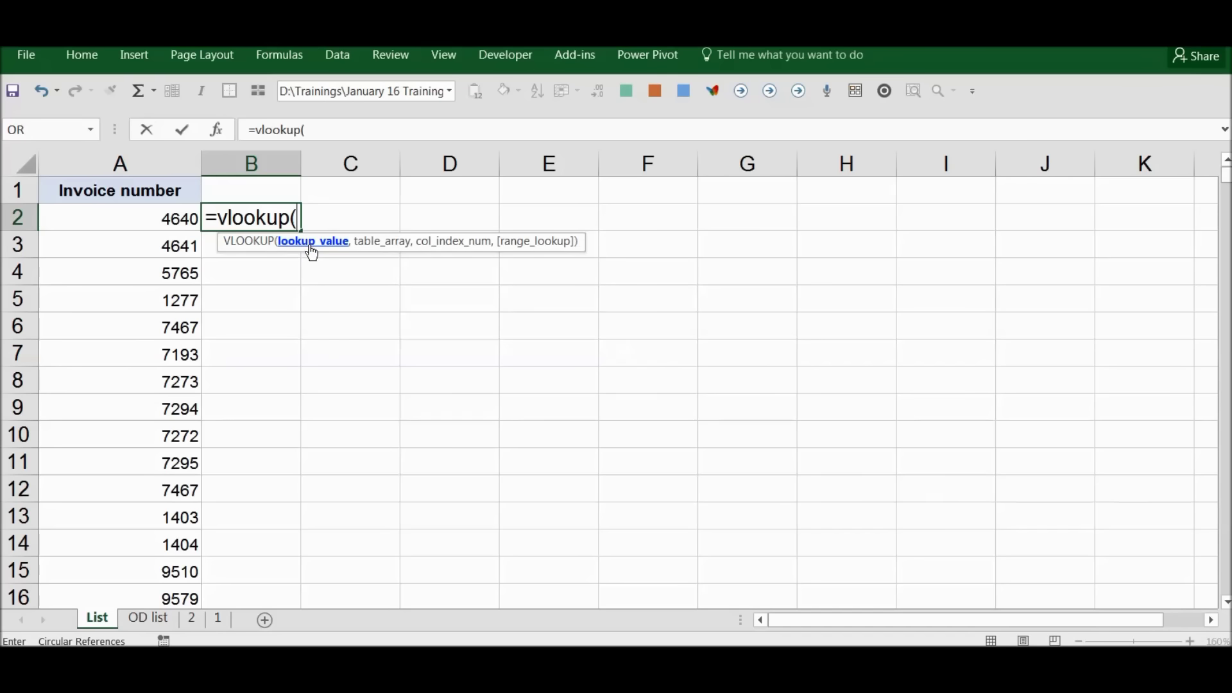
left_click(154, 223)
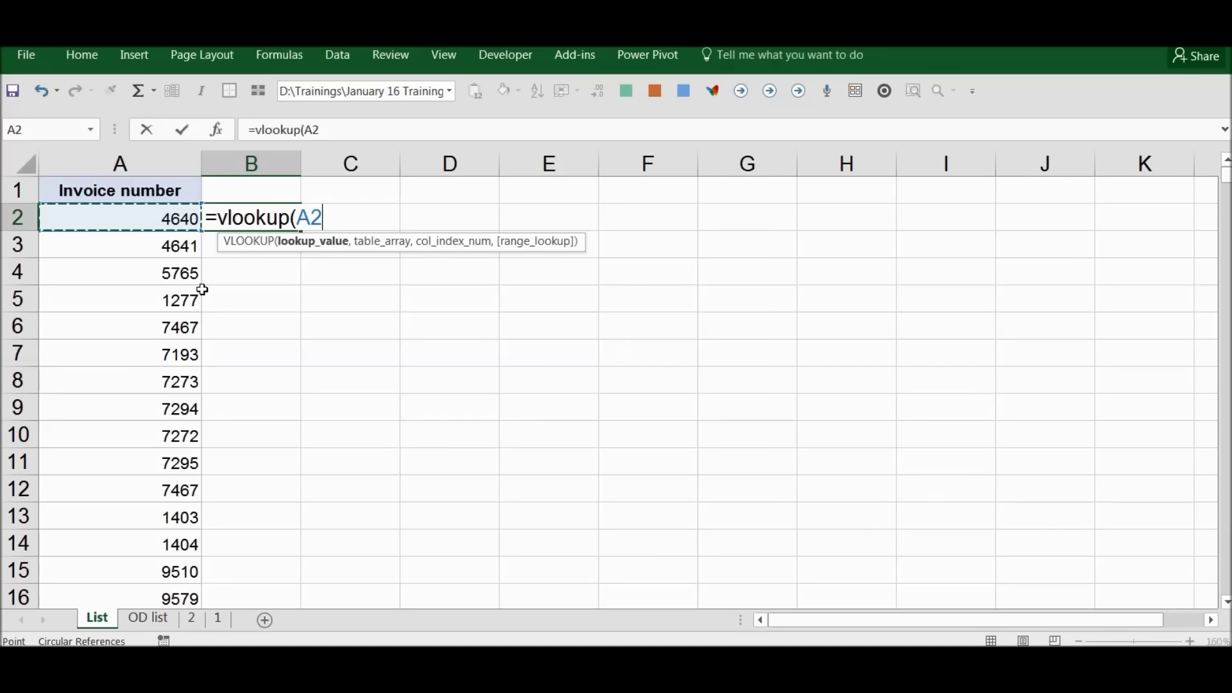
- Add a comma after A2 in the VLOOKUP, removing and re-entering it once
type(",")
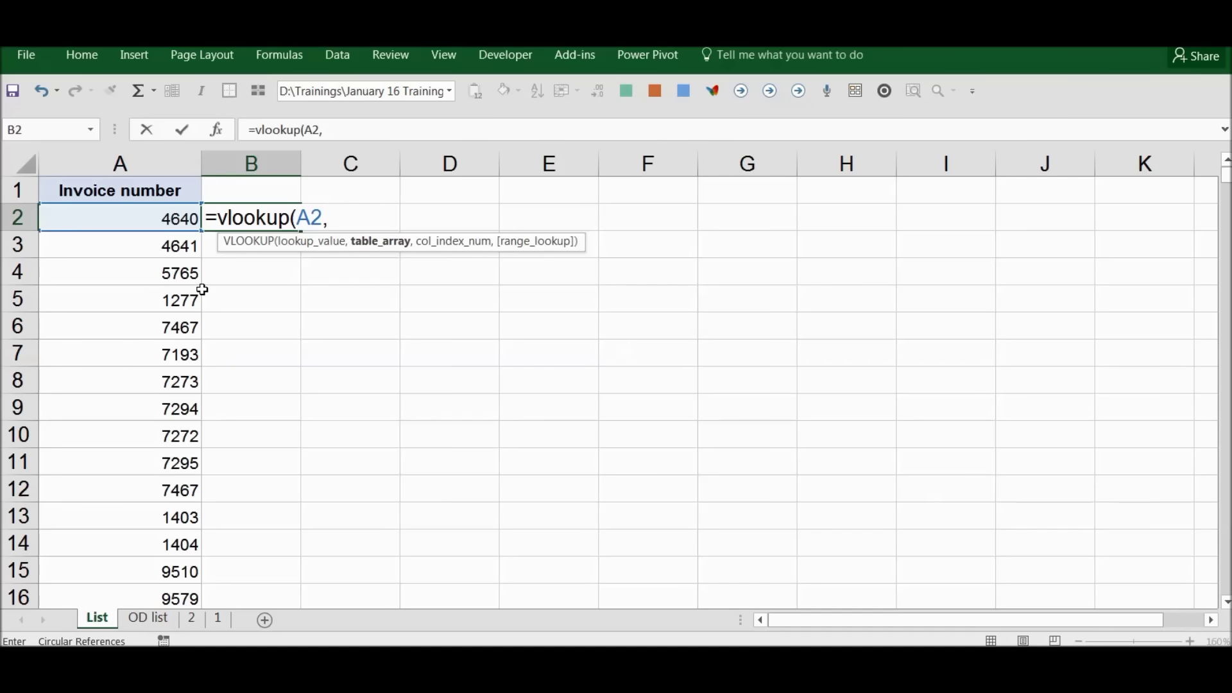
key("BackSpace")
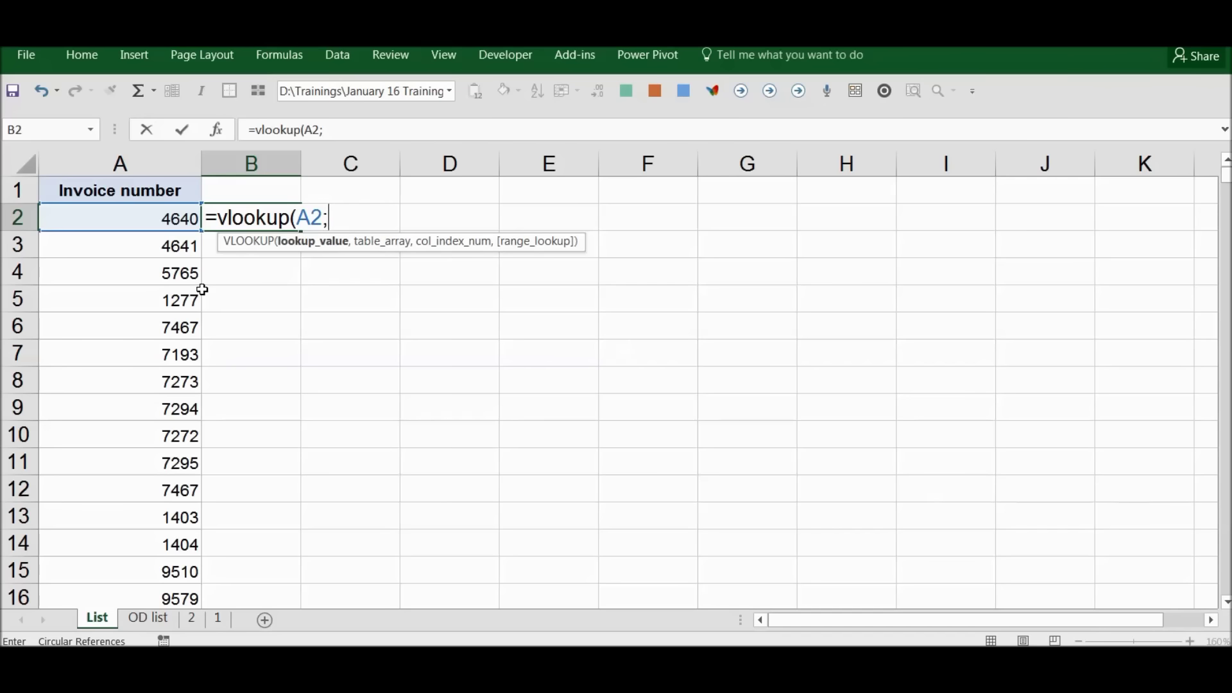
type(",")
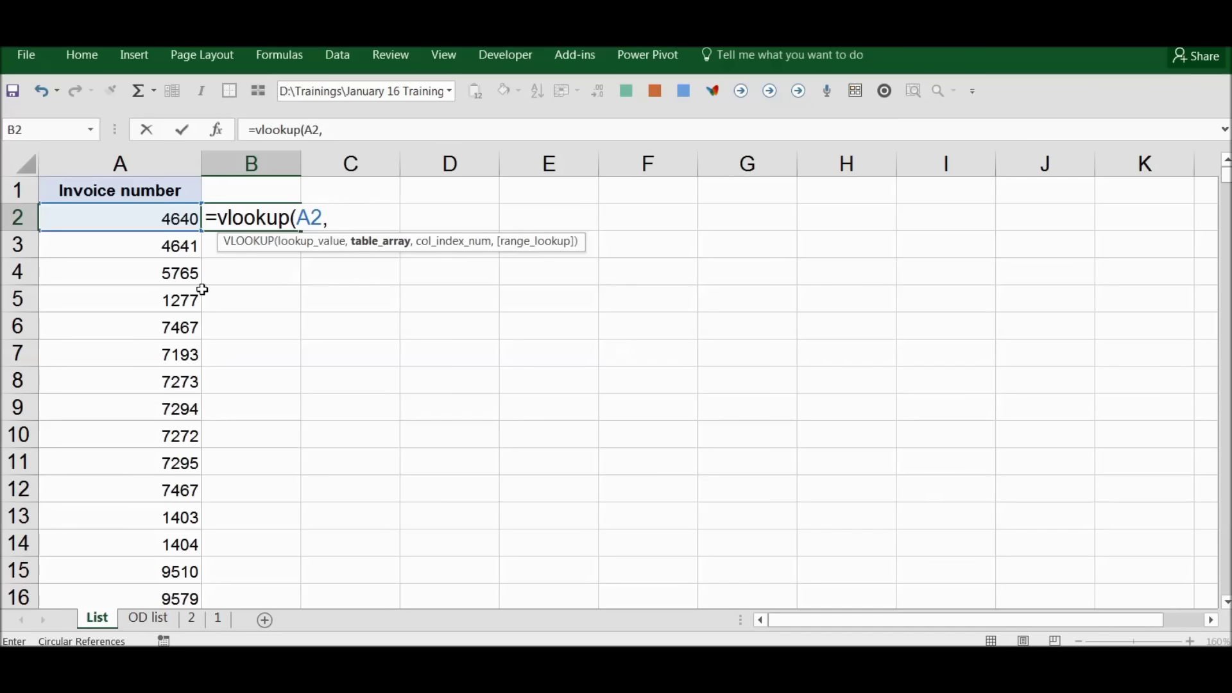
- Set the table array to 'OD list'!A:F by selecting columns A through F on the OD list sheet
left_click(148, 619)
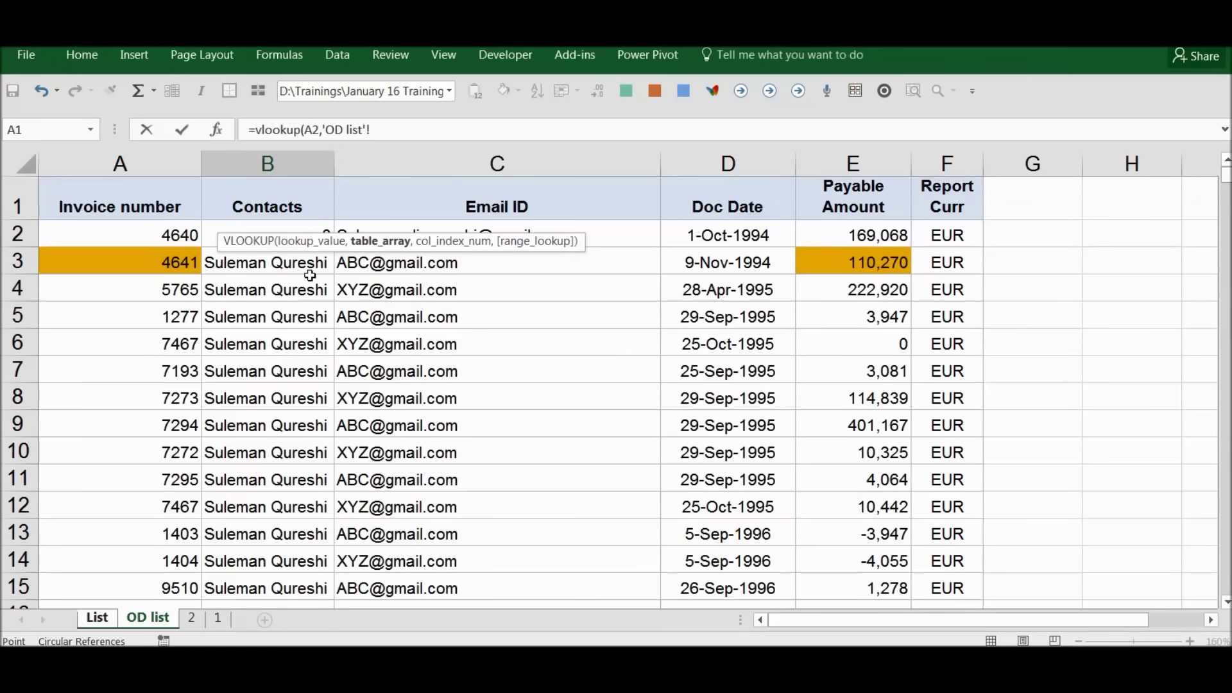
left_click(172, 163)
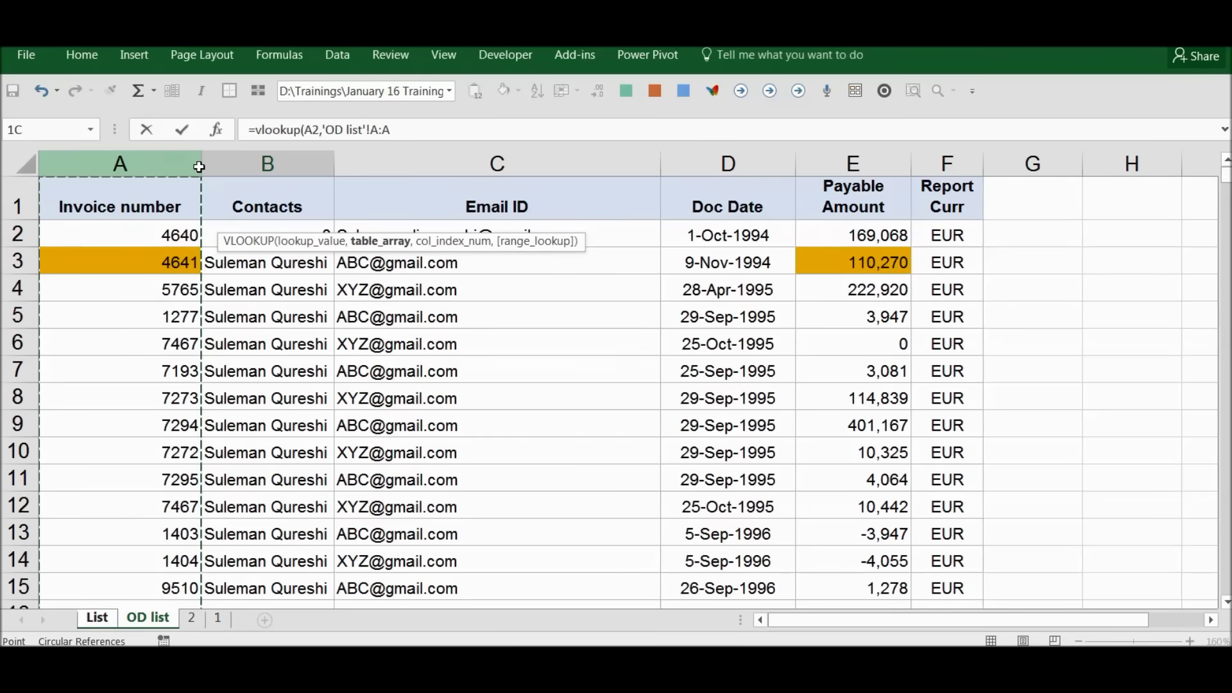
left_click_drag(199, 166, 590, 183)
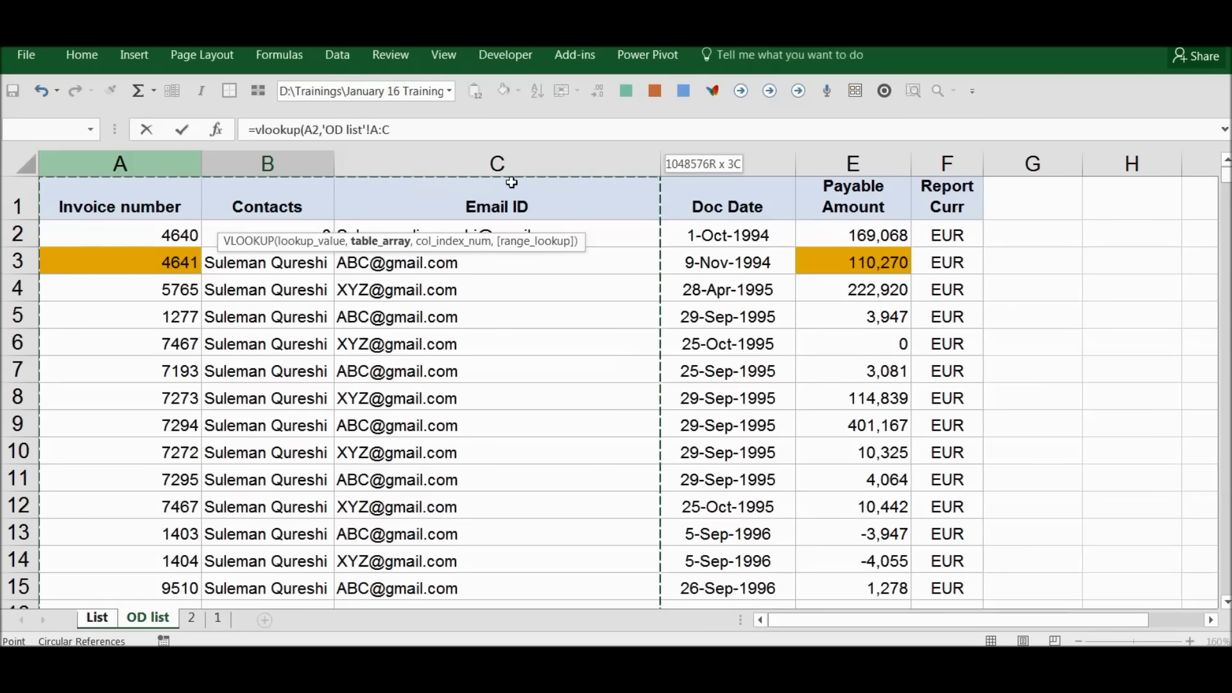
left_click_drag(462, 184, 395, 185)
left_click_drag(508, 174, 423, 197)
left_click_drag(559, 196, 844, 193)
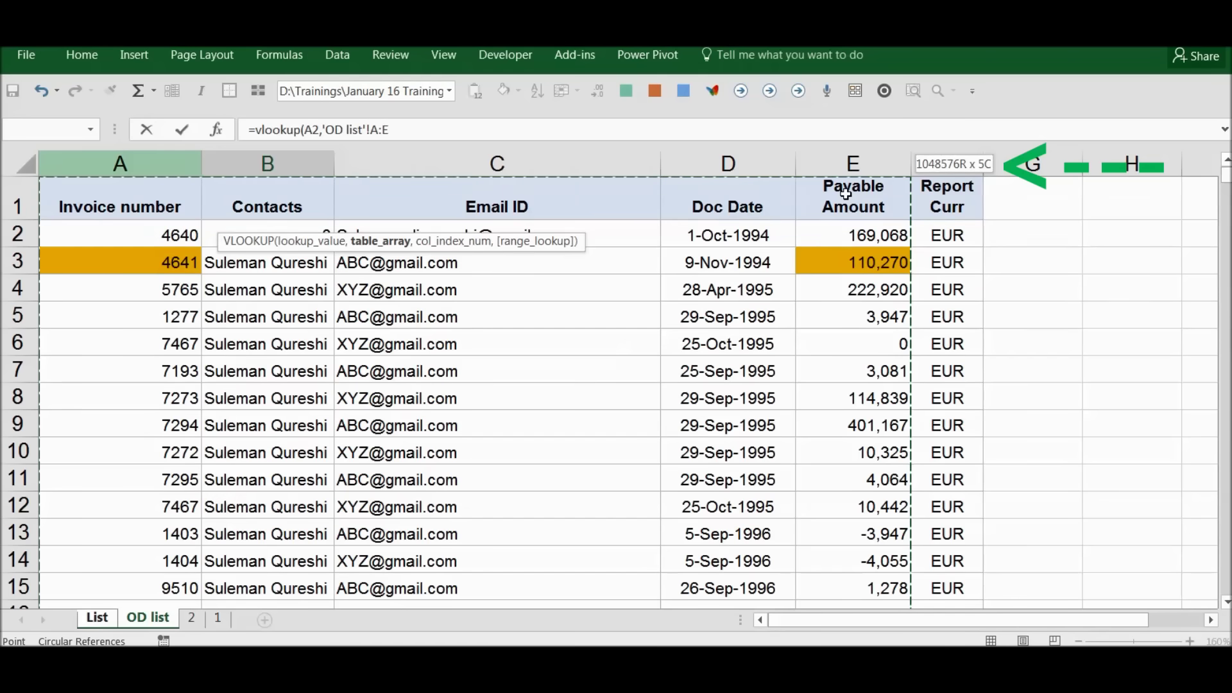
left_click_drag(845, 192, 639, 206)
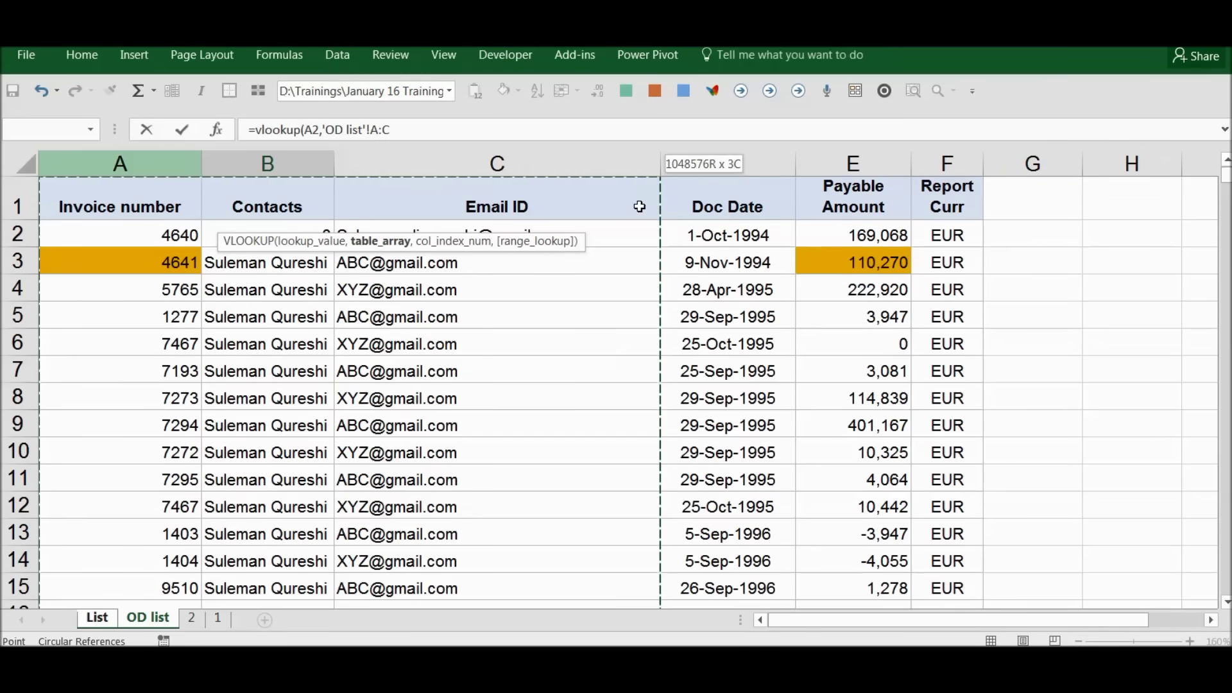
left_click_drag(639, 206, 922, 185)
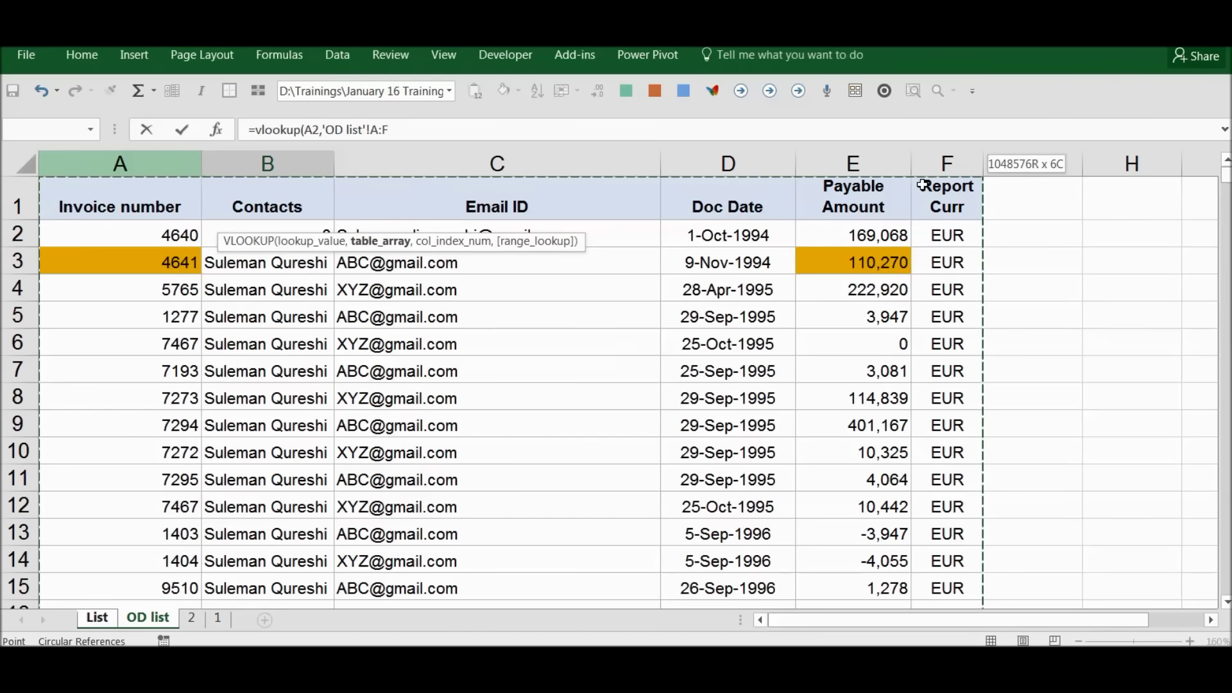
mouse_move(923, 186)
left_mouse_down()
mouse_move(639, 203)
mouse_move(934, 204)
left_mouse_up()
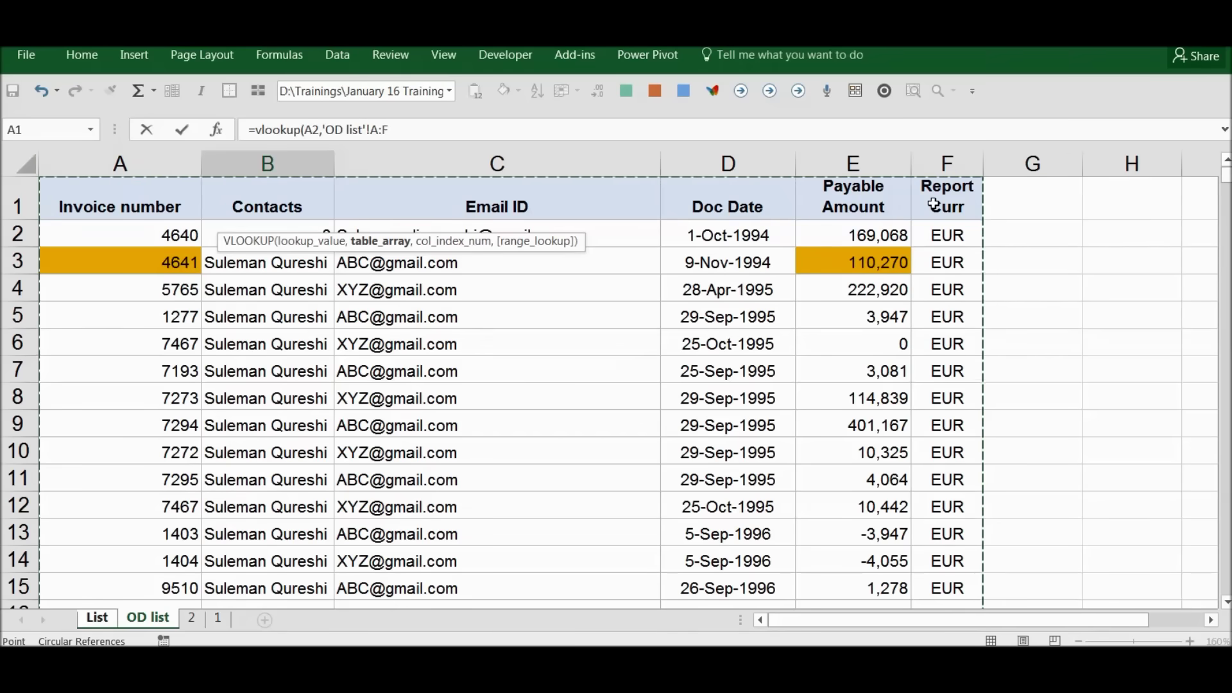
type(",")
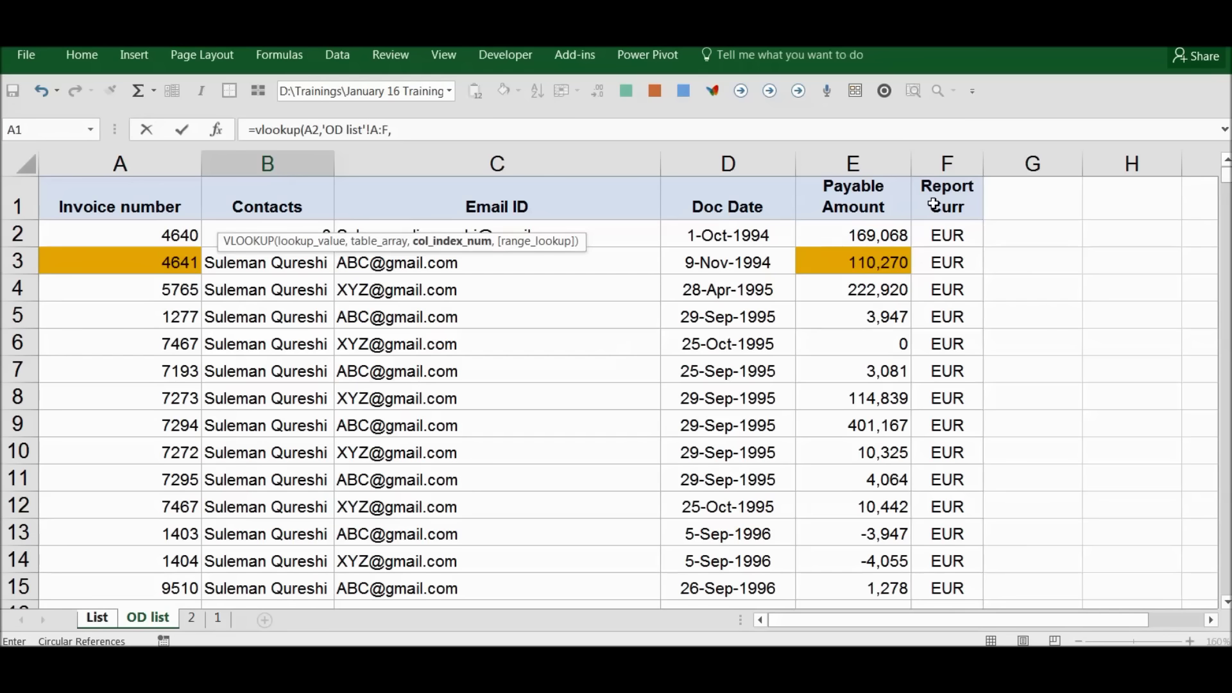
- Complete B2 as =VLOOKUP(A2,'OD list'!A:F,5), giving -4055.46, and reselect B2
type("5)")
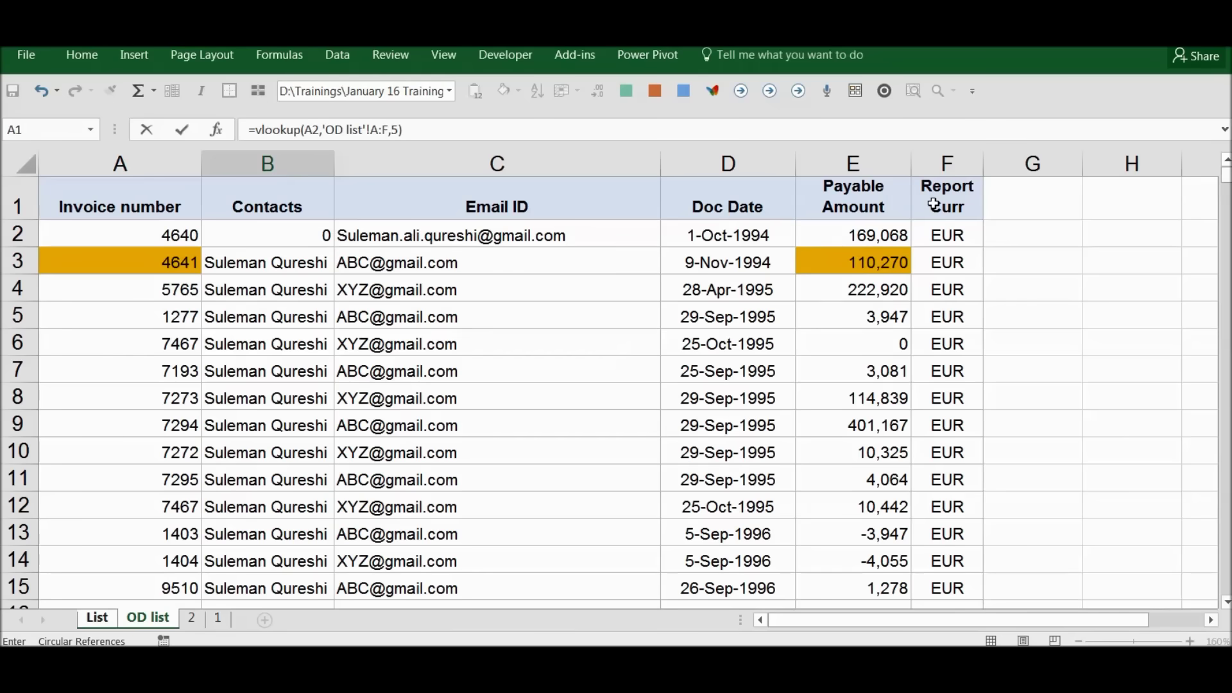
key("Return")
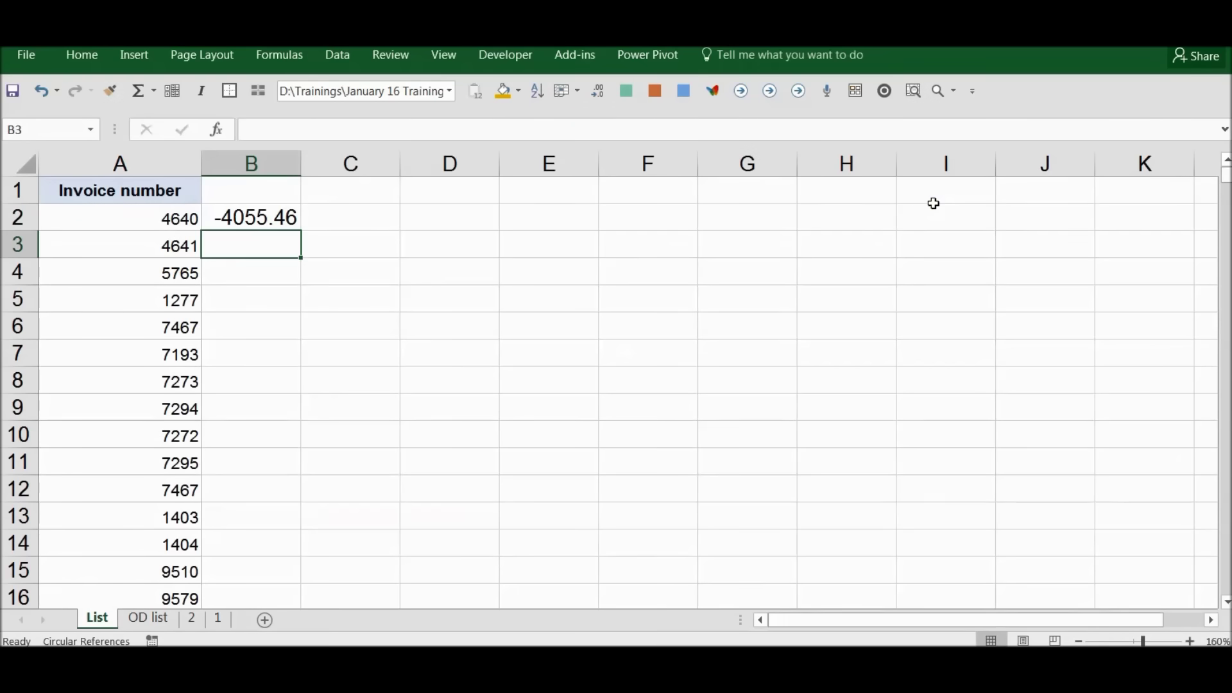
key("Up")
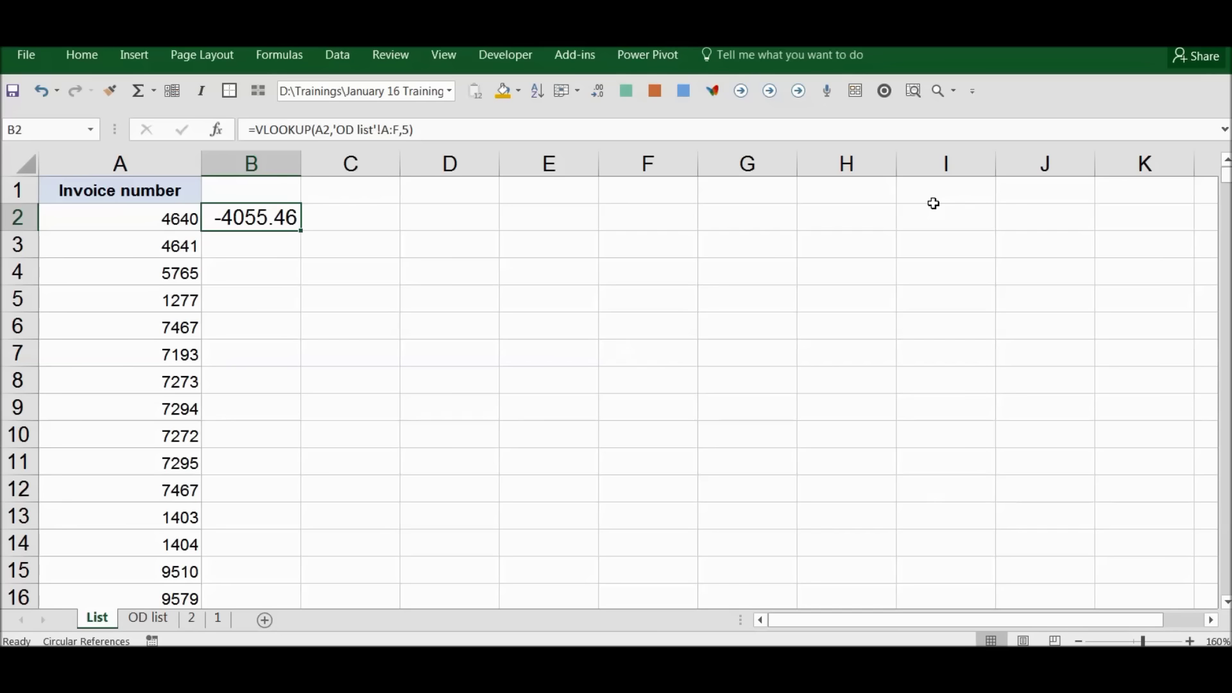
- Append FALSE to B2's VLOOKUP for exact match, returning 169068
left_click(405, 130)
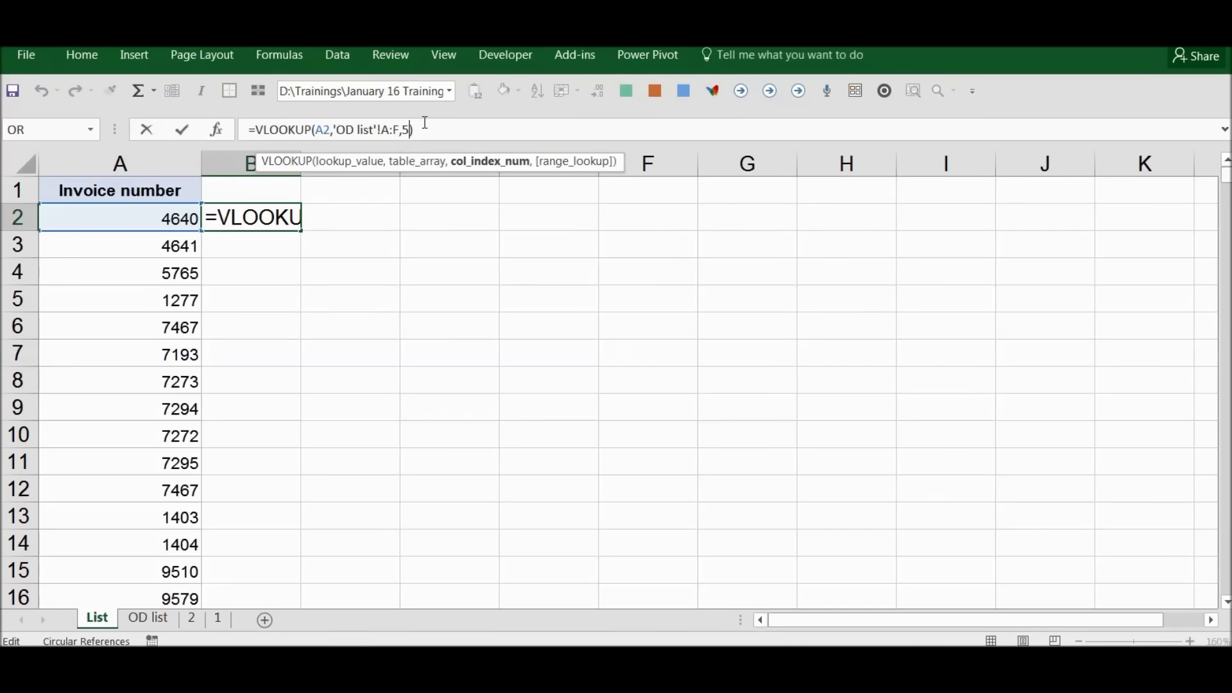
type(",")
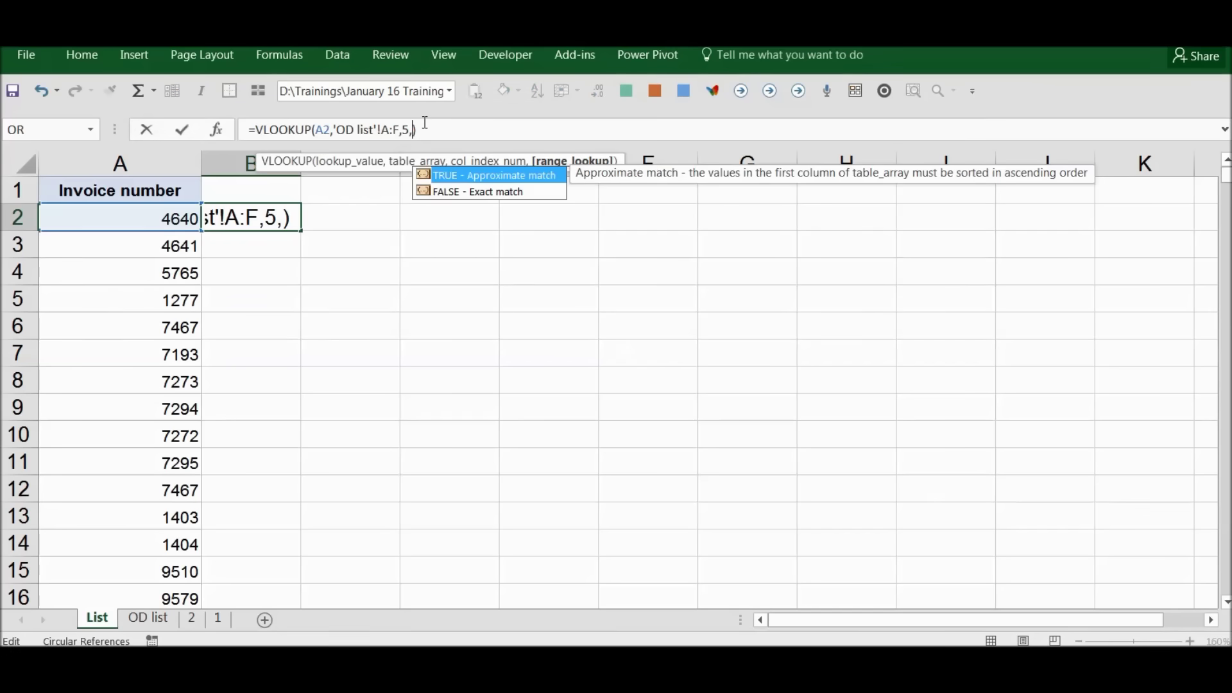
type("false")
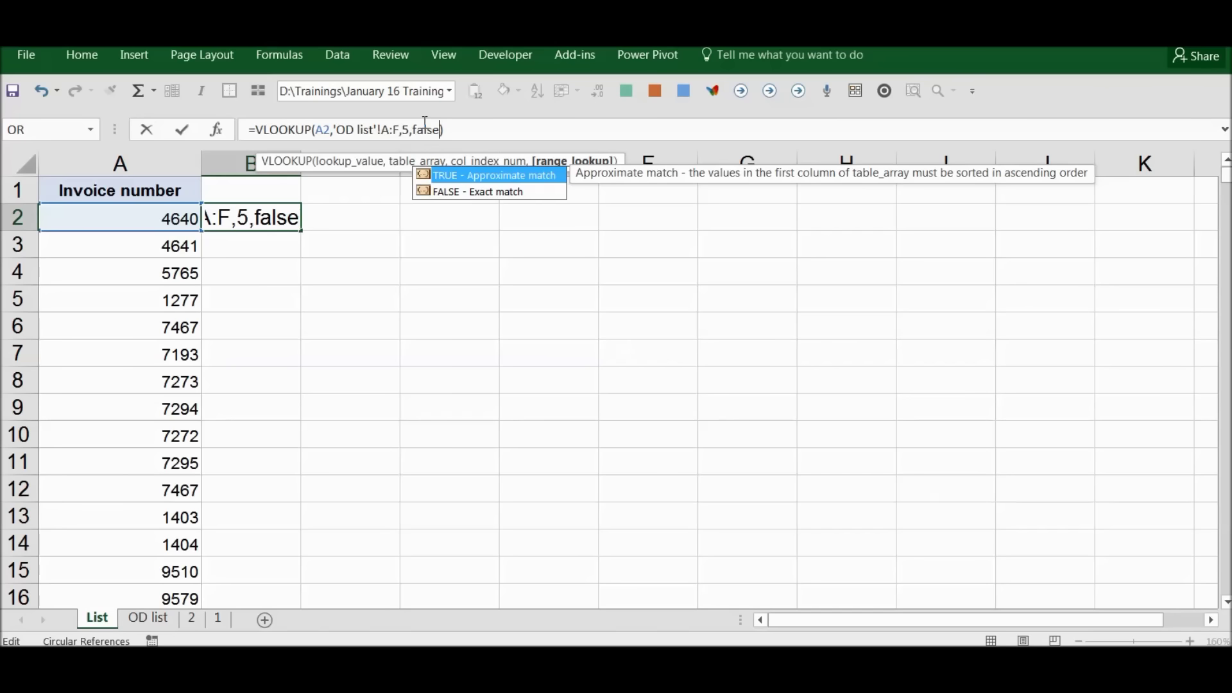
key("Return")
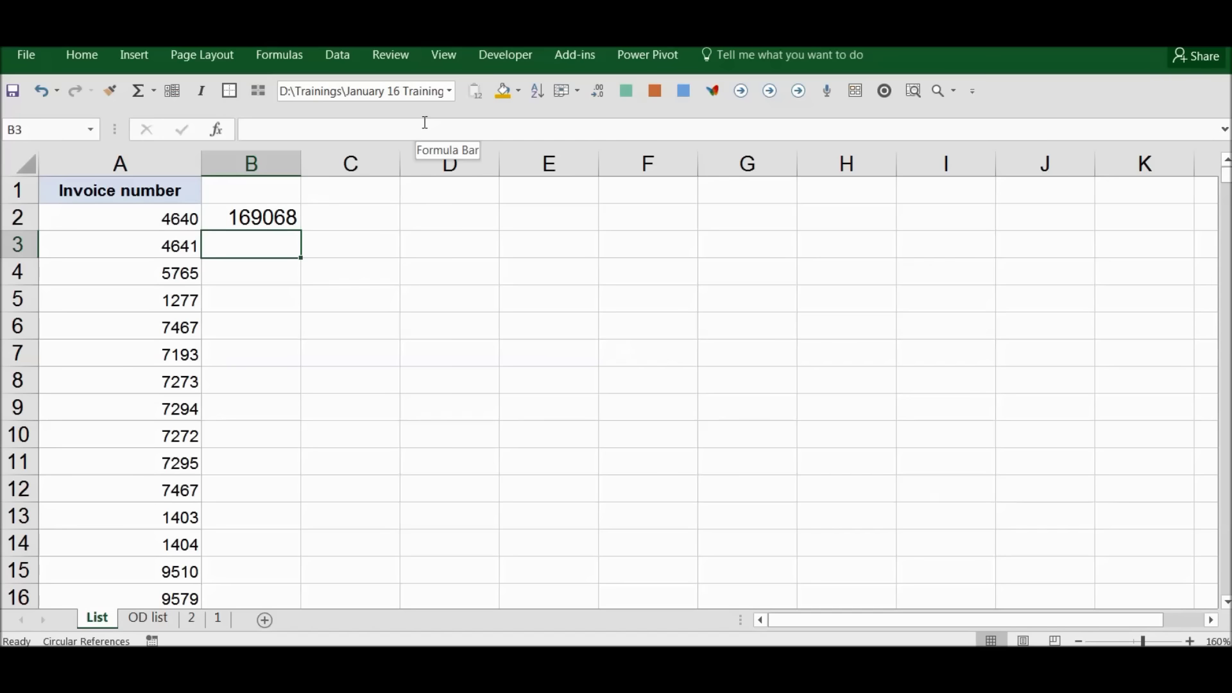
key("Up")
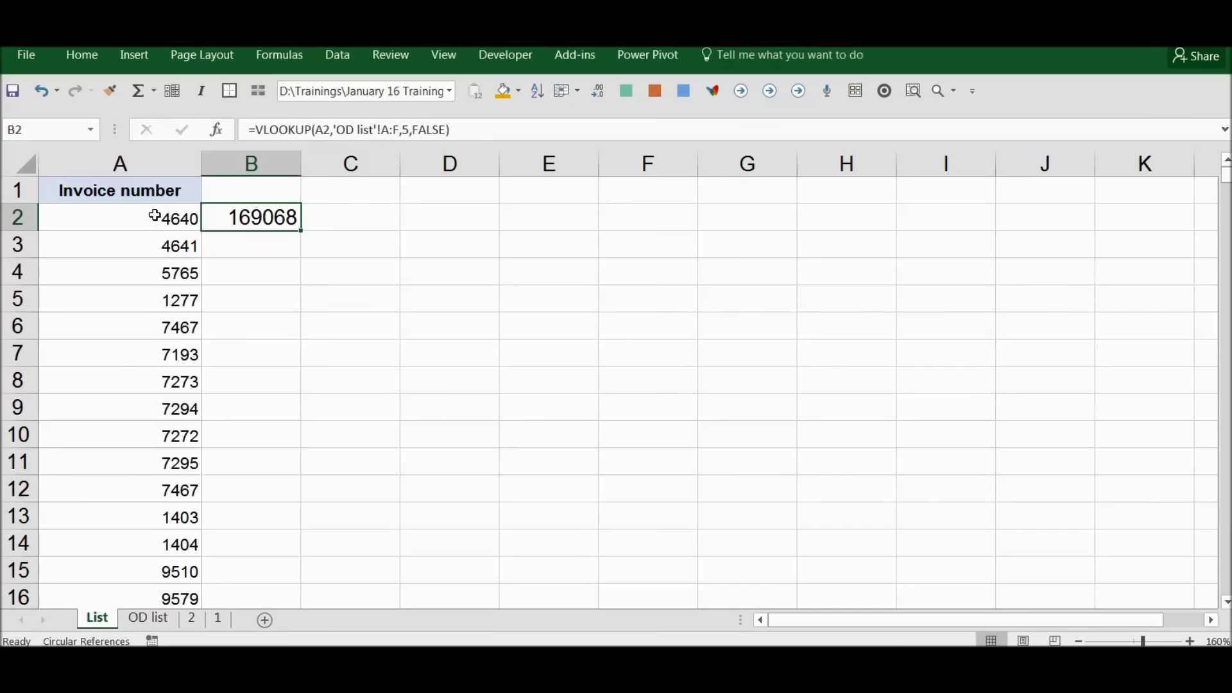
left_click(158, 214)
- Check invoice 4640's Email ID on OD list, then change B2's column index from 5 to 3
left_click(240, 217)
left_click(148, 618)
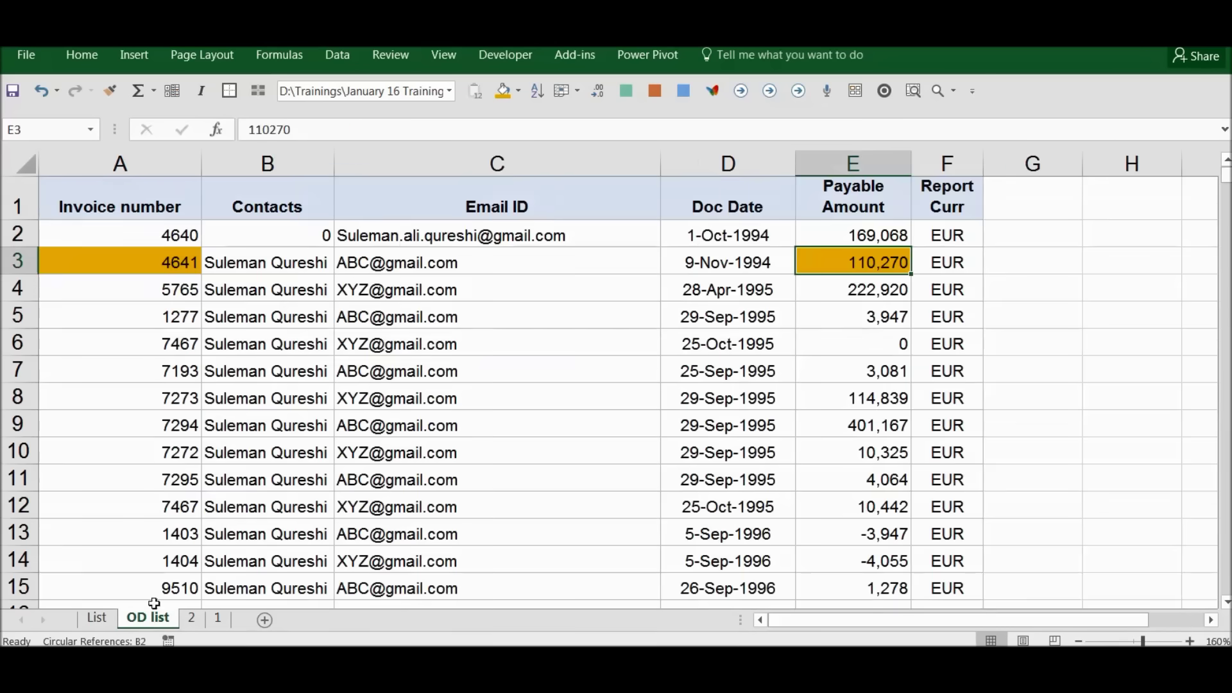
left_click(483, 228)
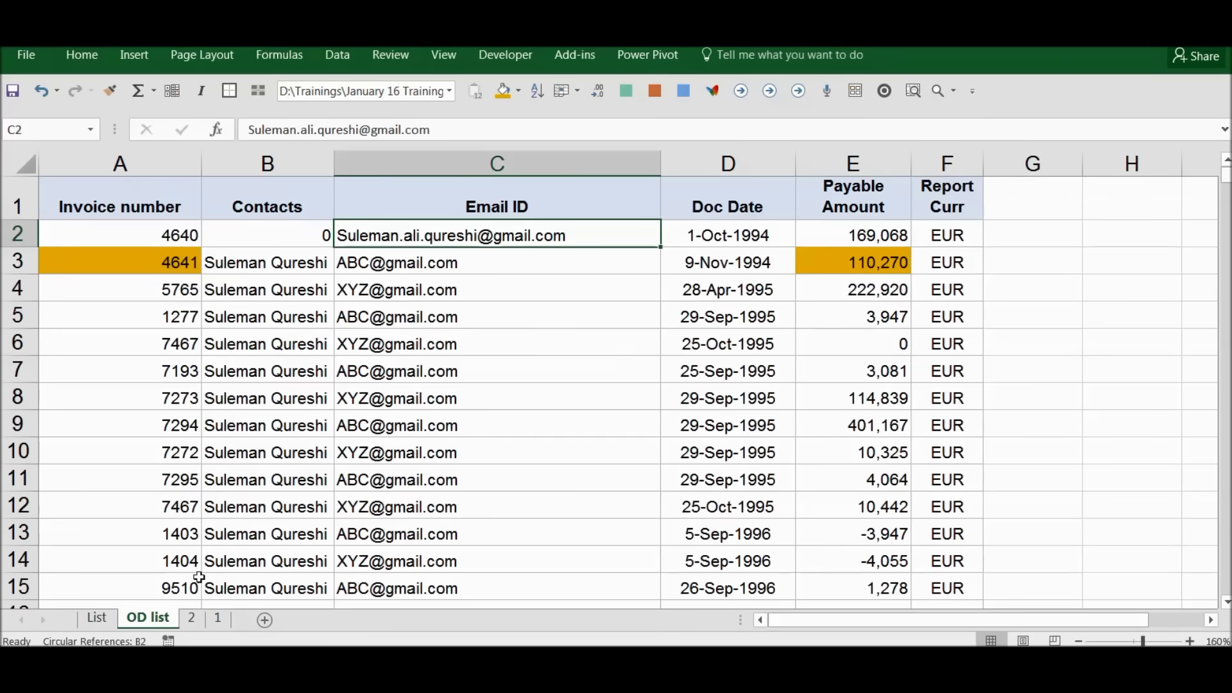
left_click(409, 129)
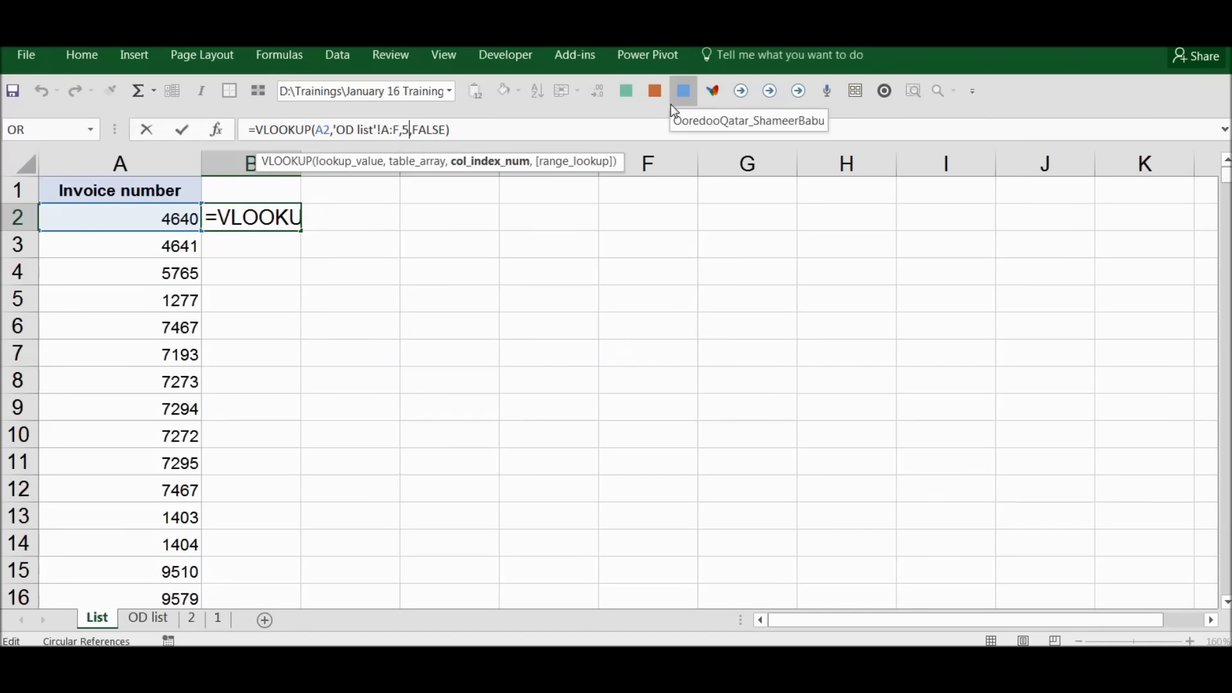
key("BackSpace")
type("3")
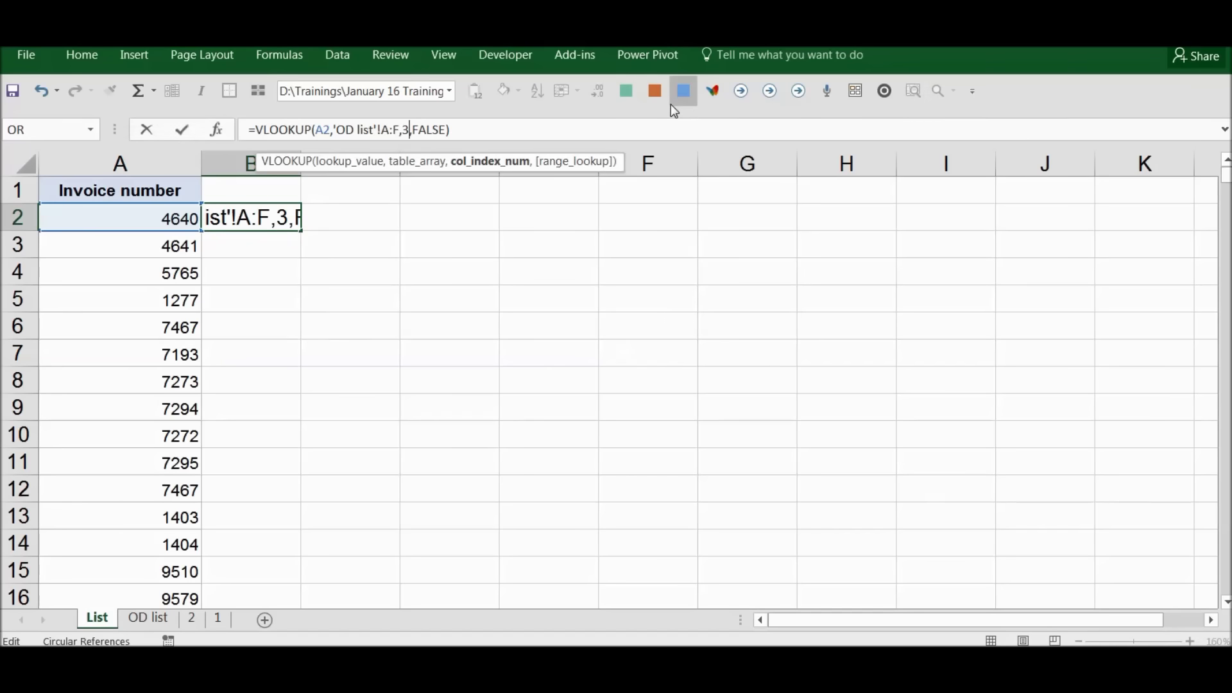
key("Return")
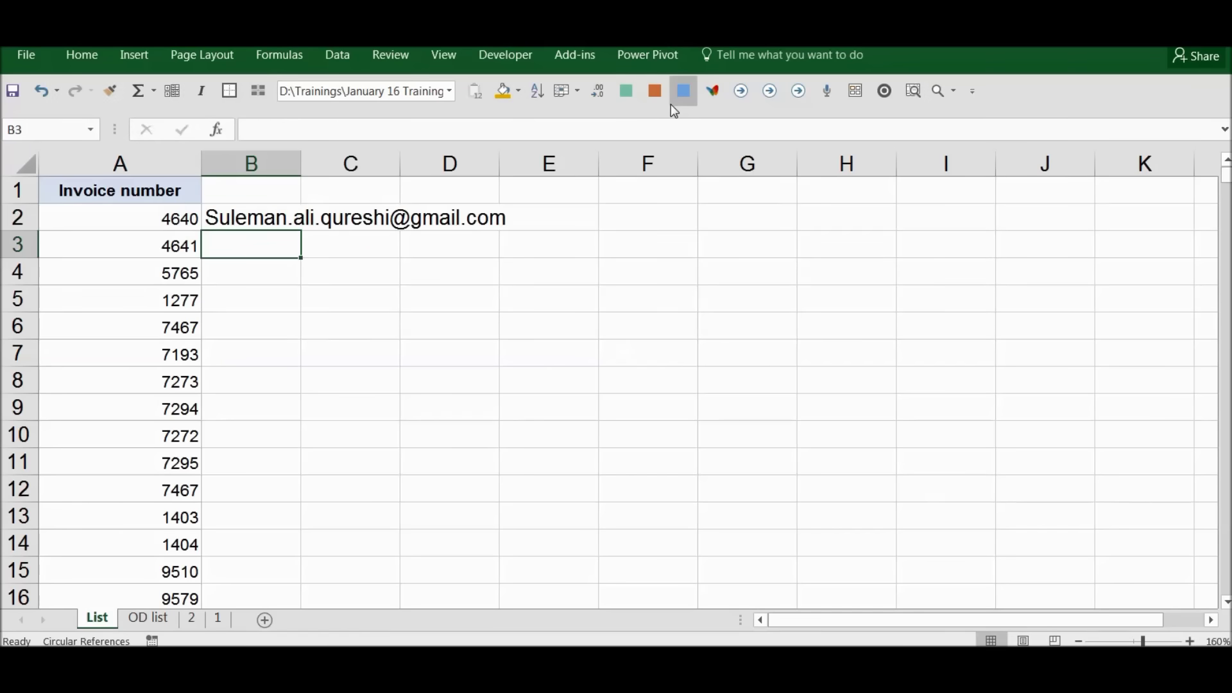
key("Up")
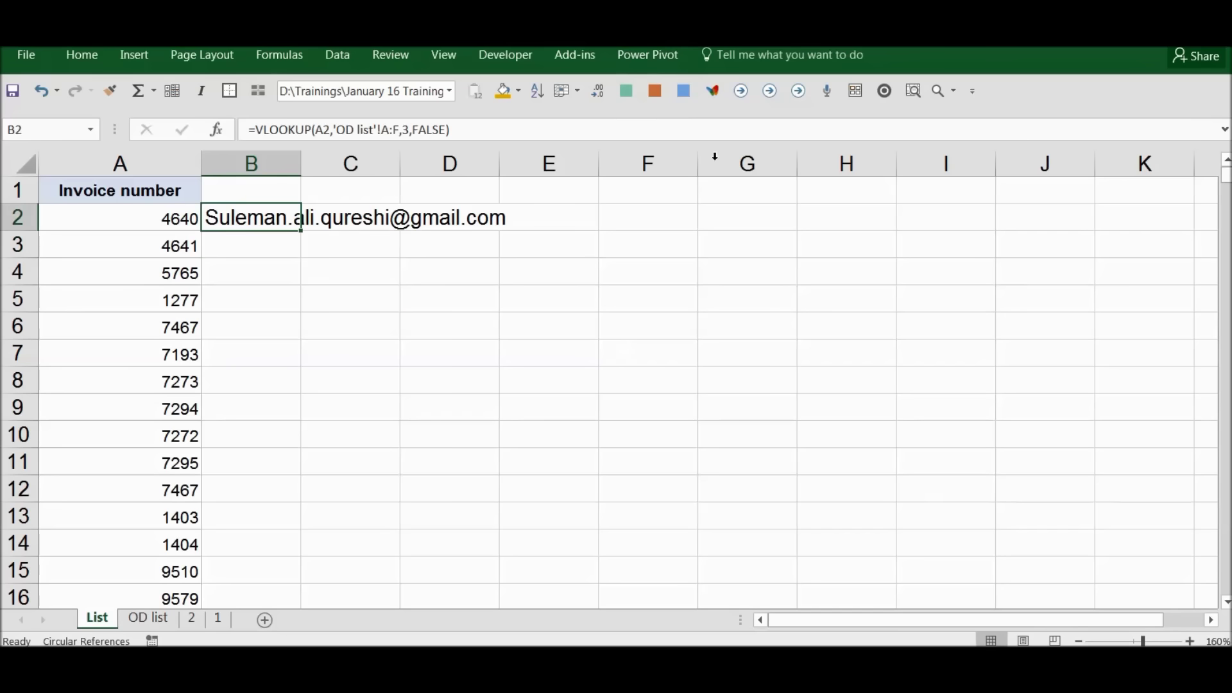
left_click(405, 131)
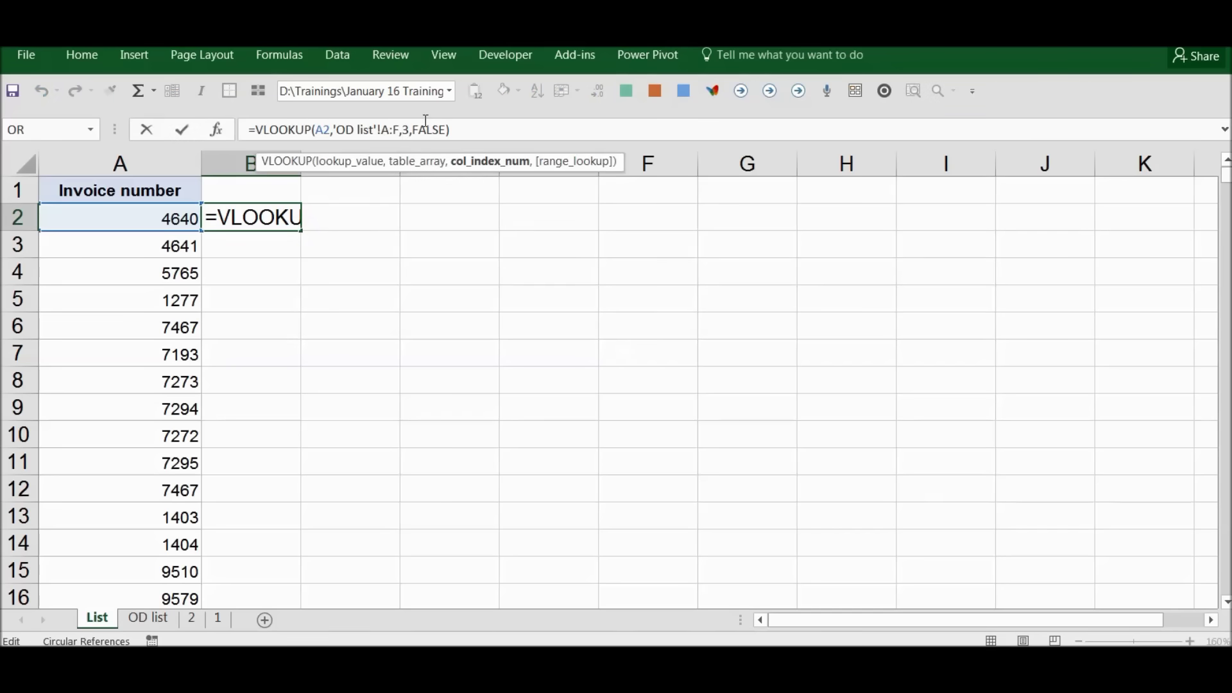
key("Escape")
left_click(152, 618)
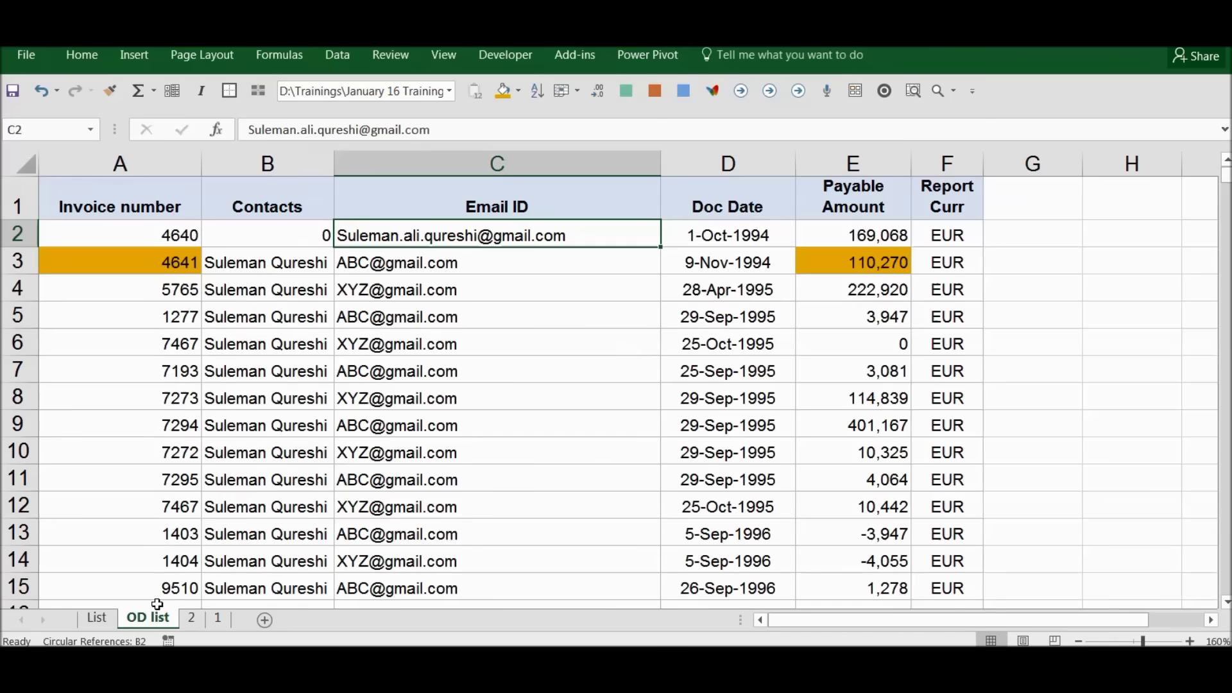
left_click(162, 162)
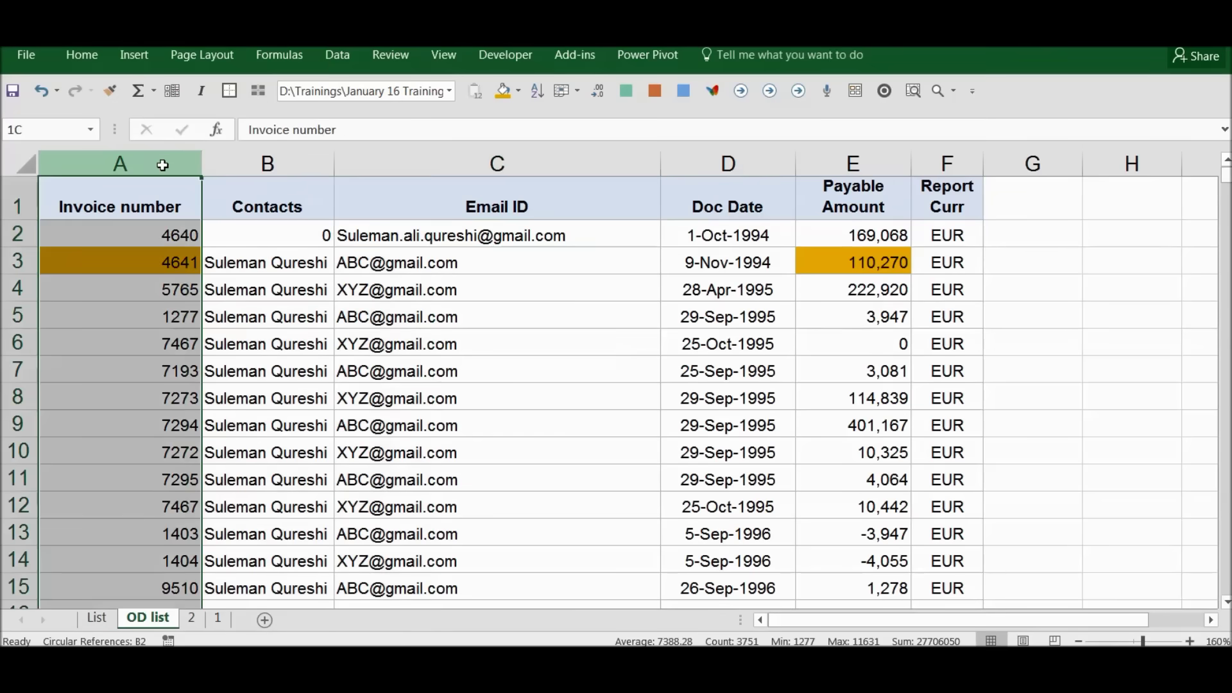
left_click_drag(159, 160, 520, 176)
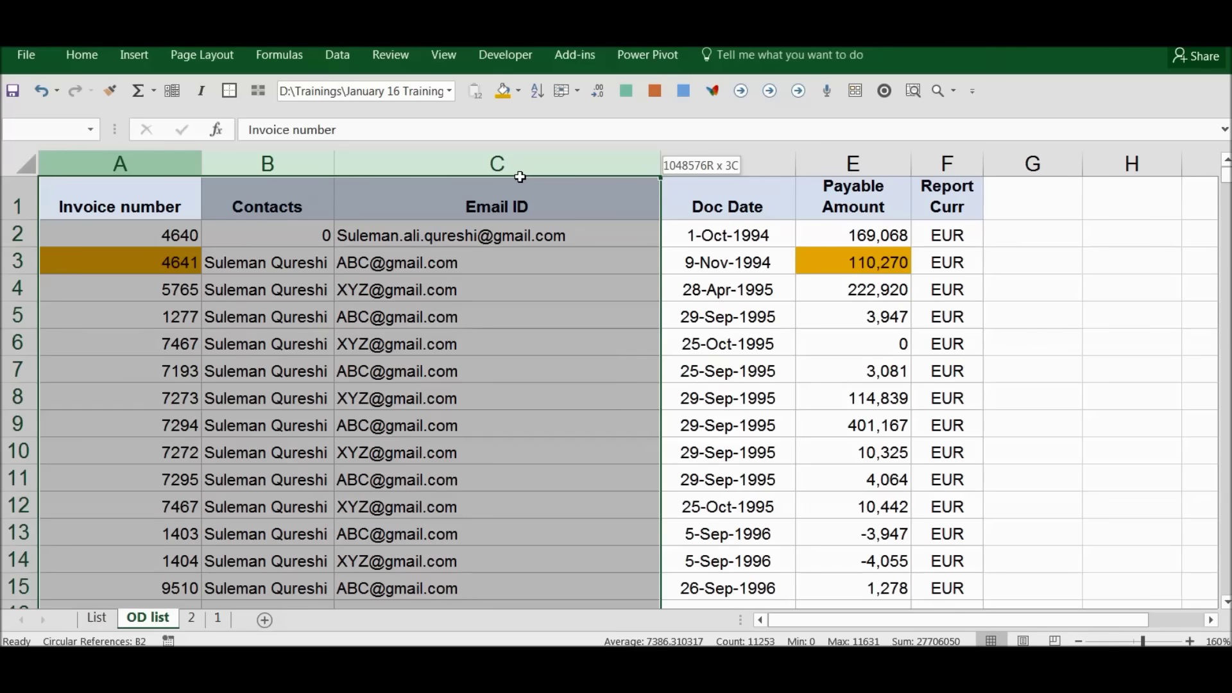
left_click_drag(520, 177, 867, 181)
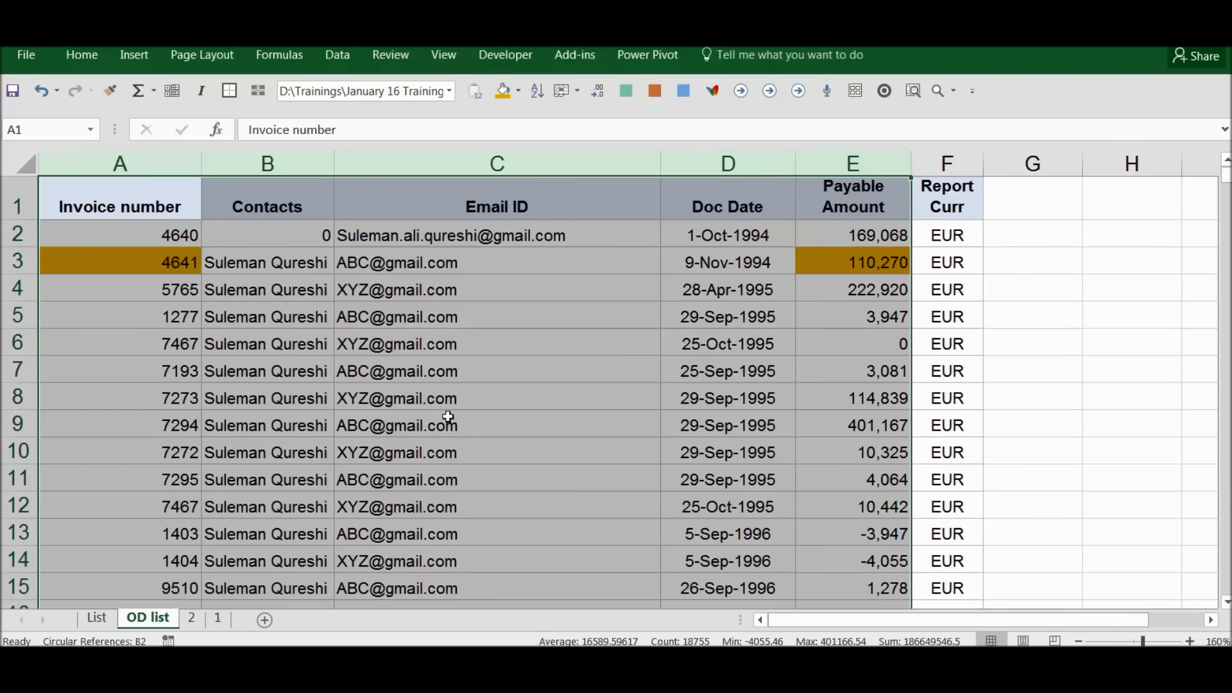
left_click(96, 617)
left_click(360, 306)
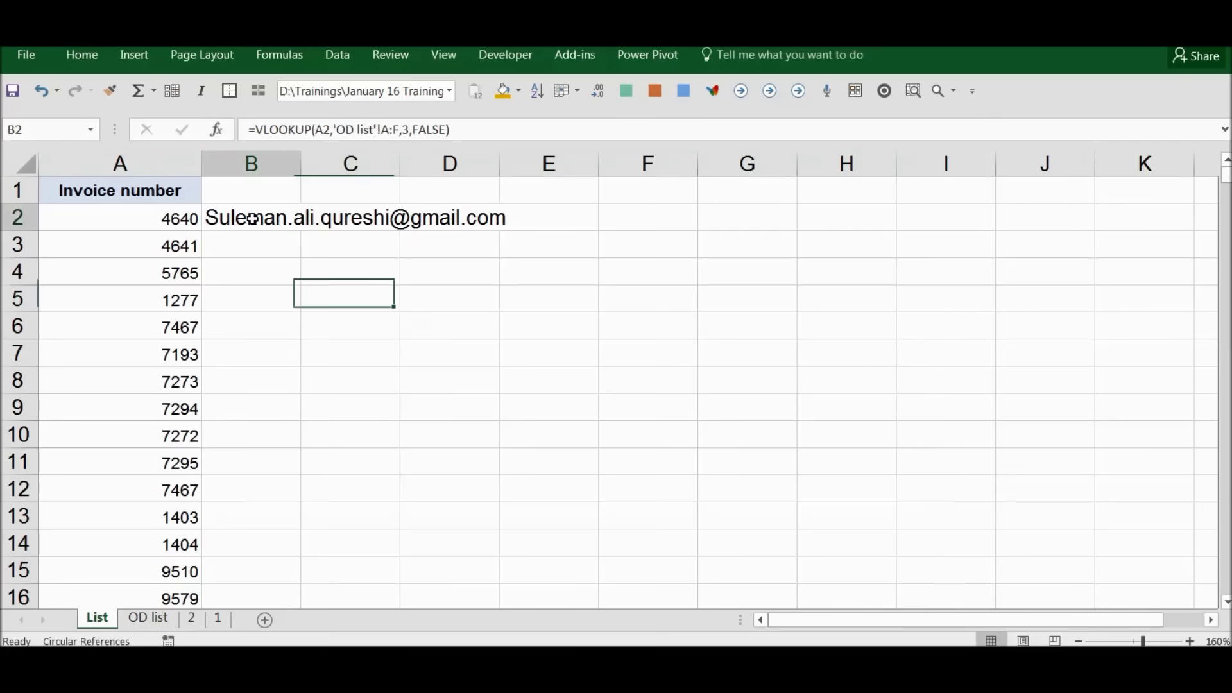
- In B2's Function Arguments dialog, try Col_index_num 5, then set it back to 3
left_click(223, 134)
left_click_drag(603, 134, 495, 153)
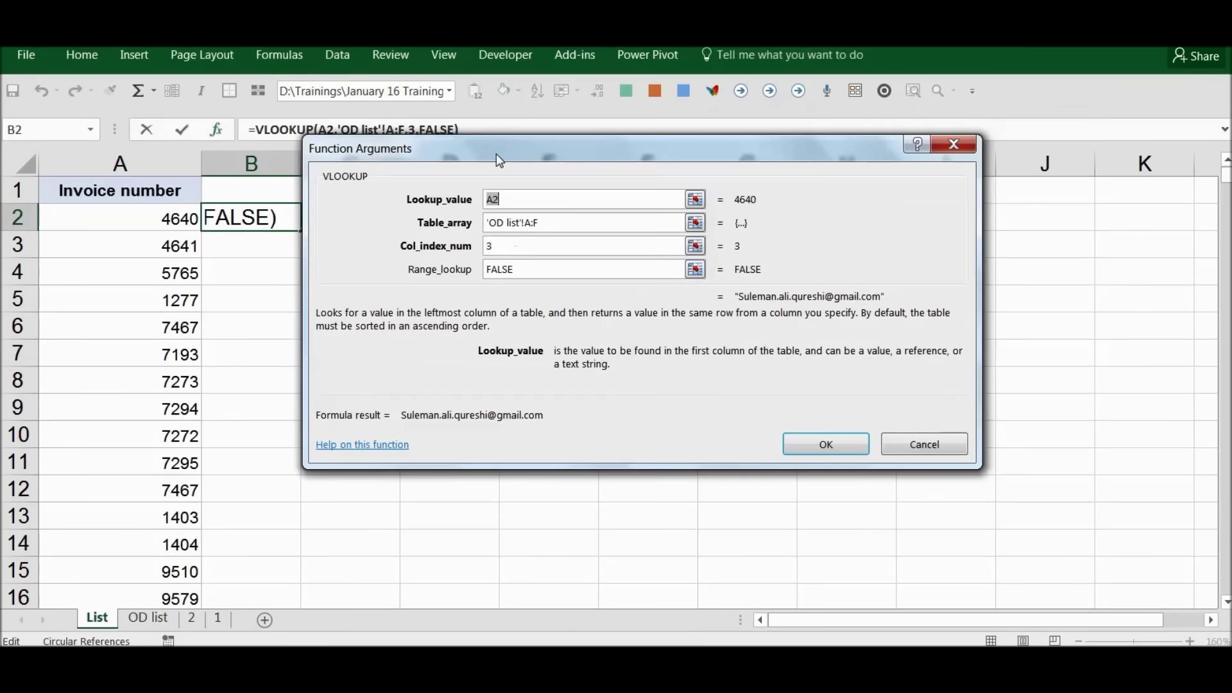
left_click(493, 246)
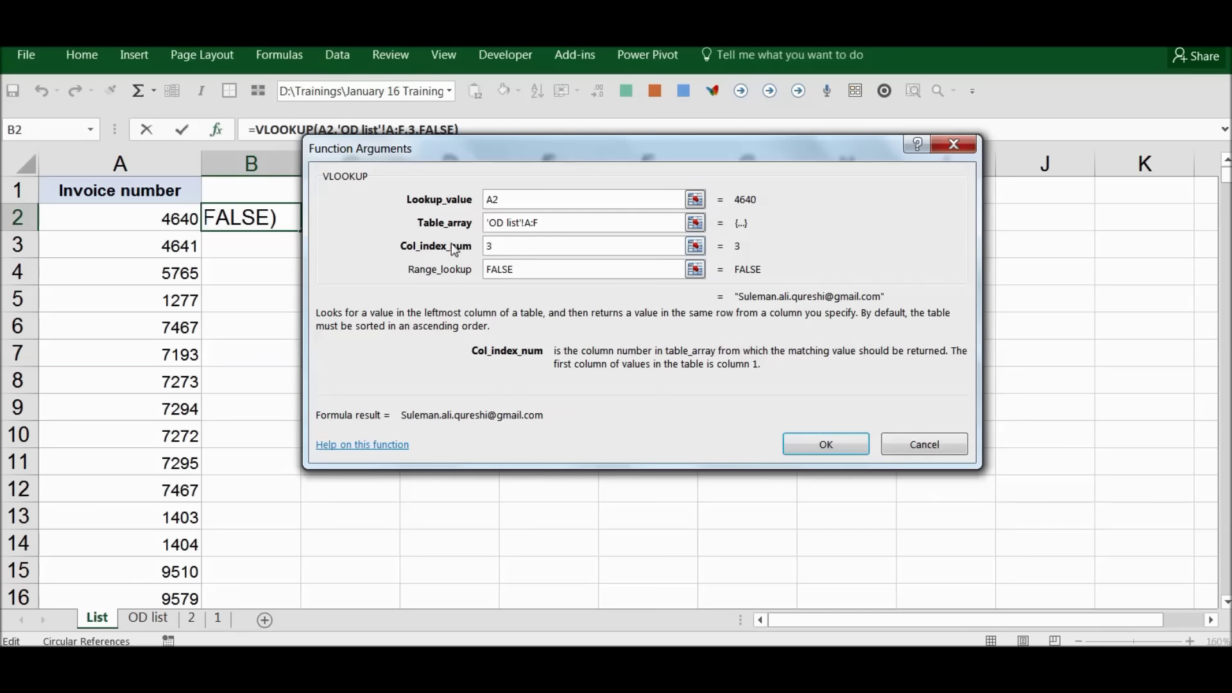
key("BackSpace")
type("5")
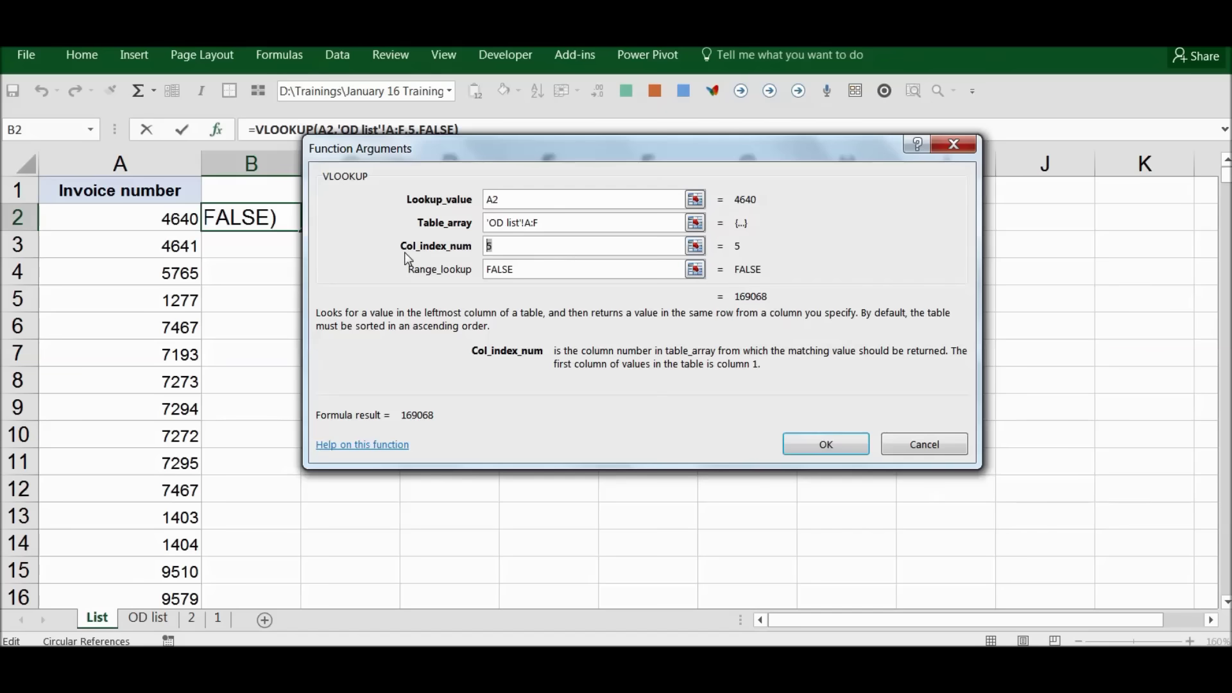
key("Delete")
type("3")
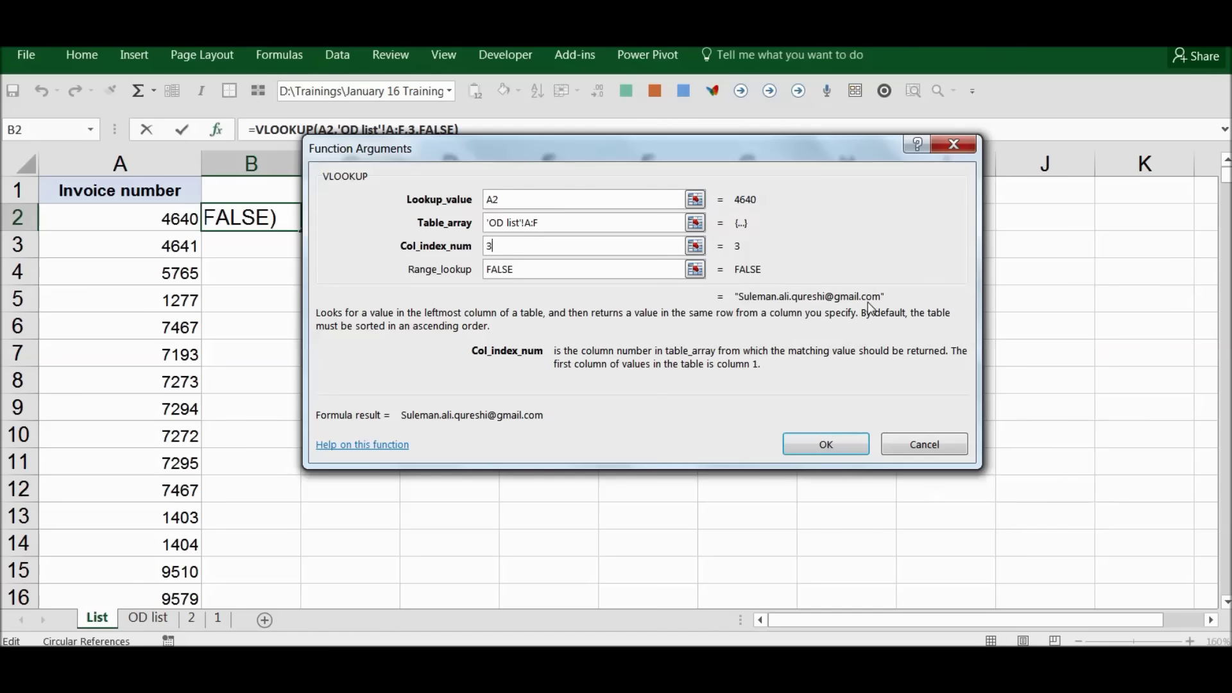
left_click(486, 247)
- Change the VLOOKUP column index from 3 to 5 so B2 returns the payable amount 169068
type("5")
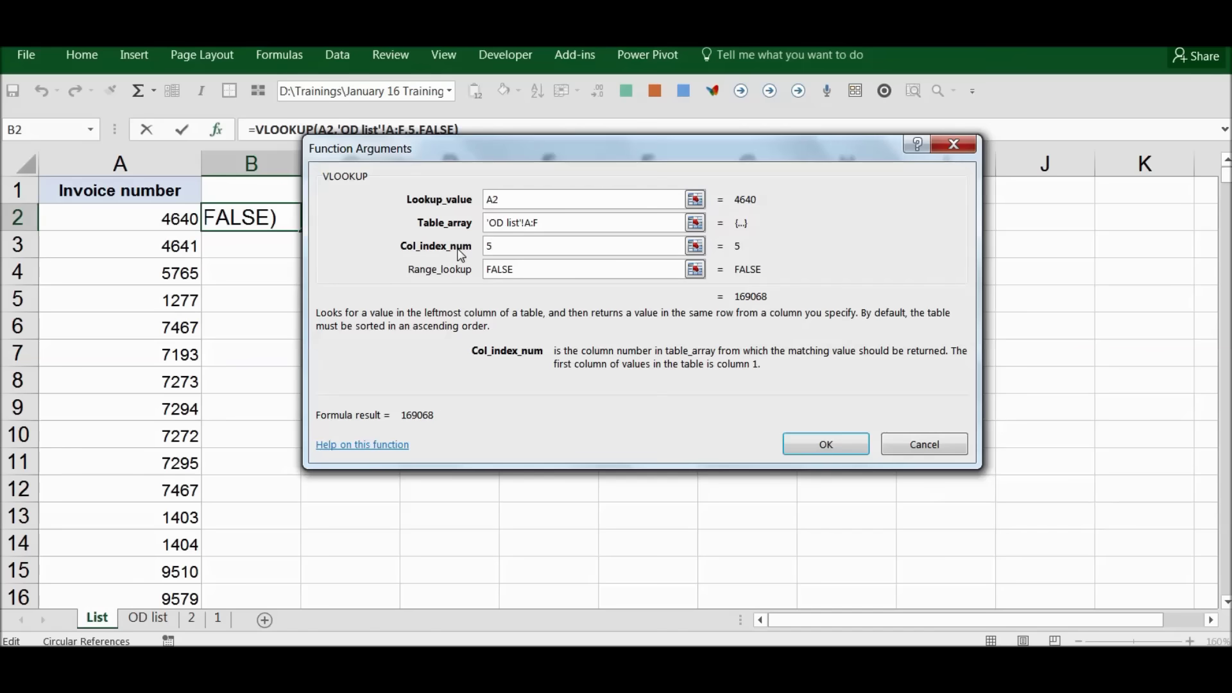